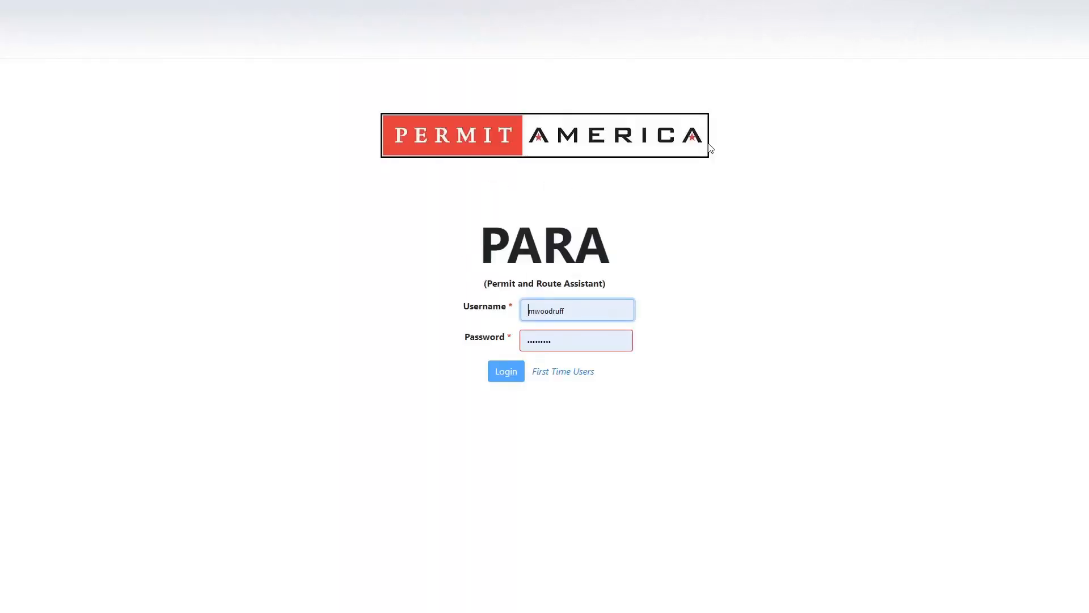
Log in to PARA with the demo account's username and password.
click(572, 313)
drag(572, 313, 389, 311)
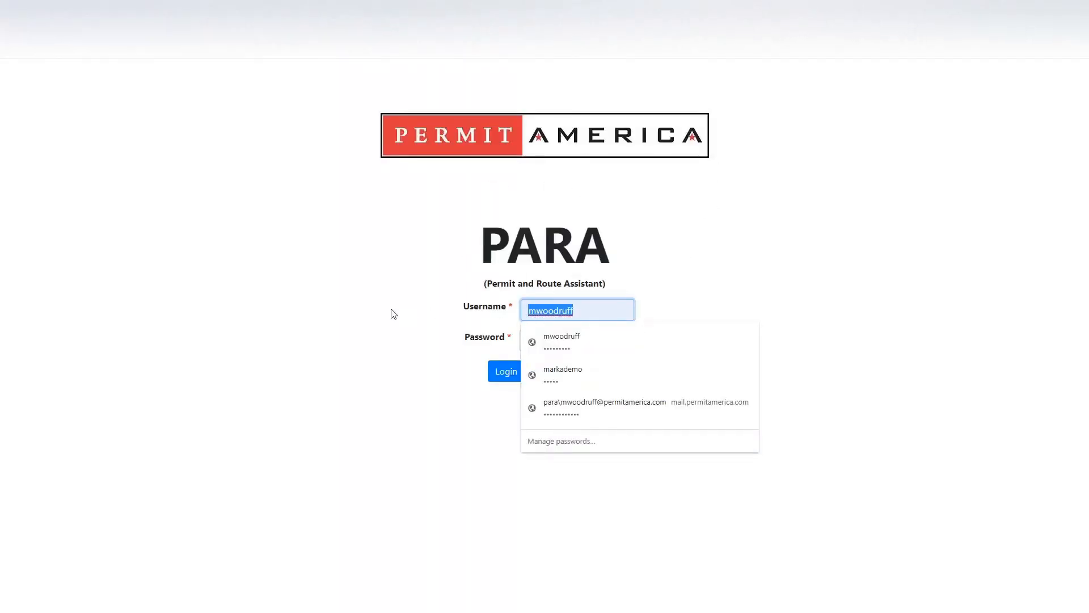
text(markademo)
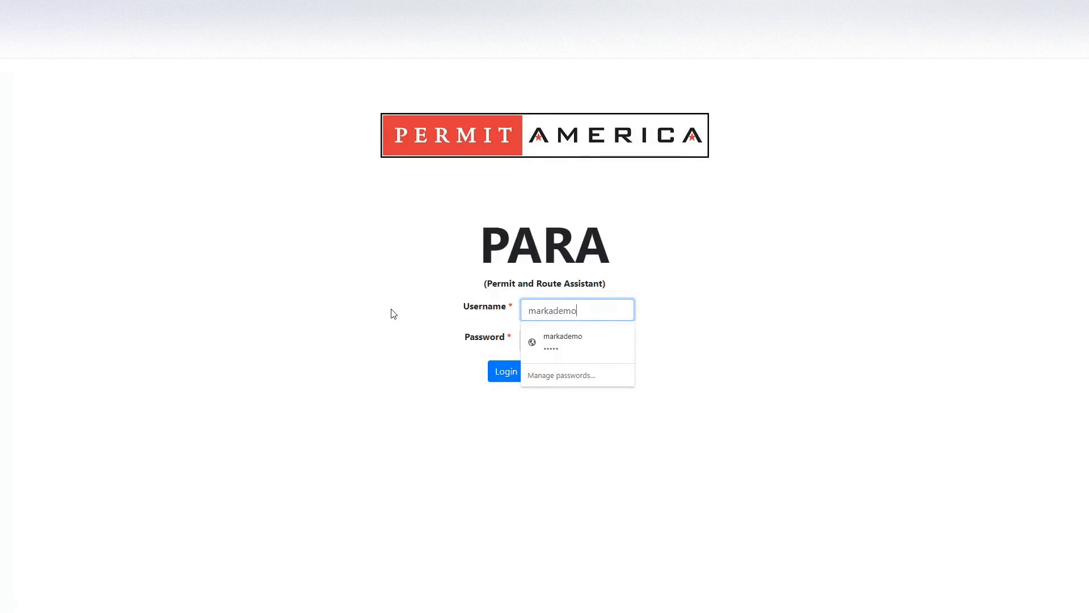
key(Tab)
text(****)
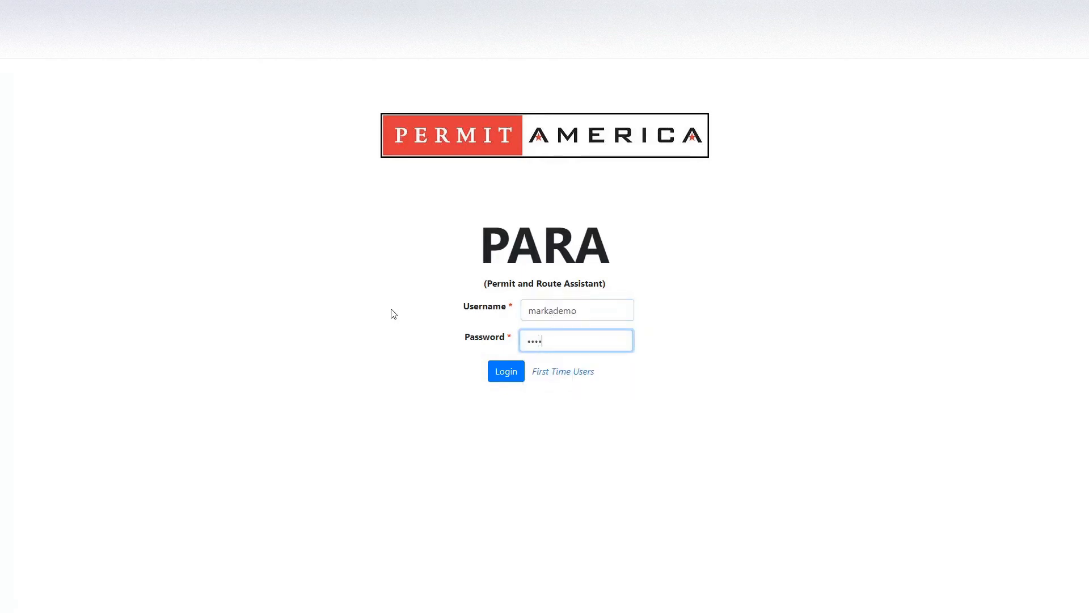
click(515, 372)
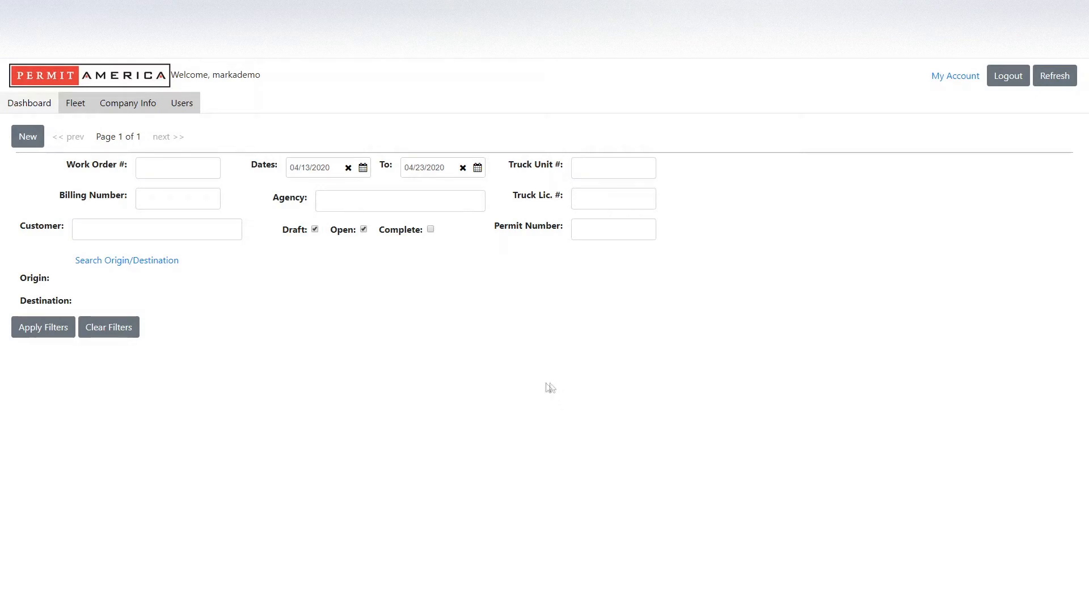
Start a new work order from the Dashboard.
click(28, 139)
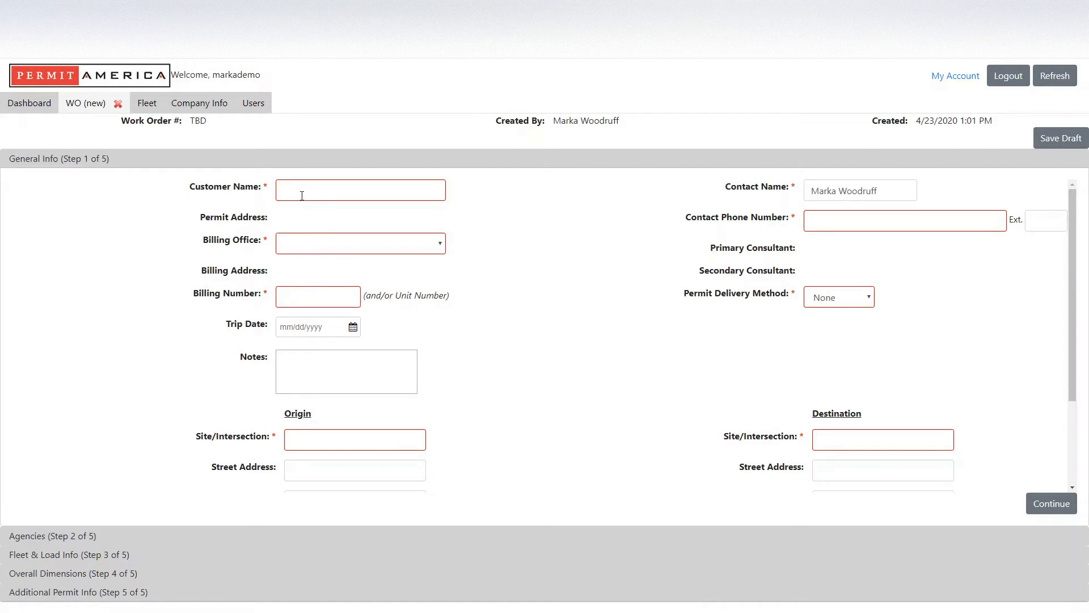
Set customer and billing office to Simpson Trucking (North) and enter the billing number.
click(302, 196)
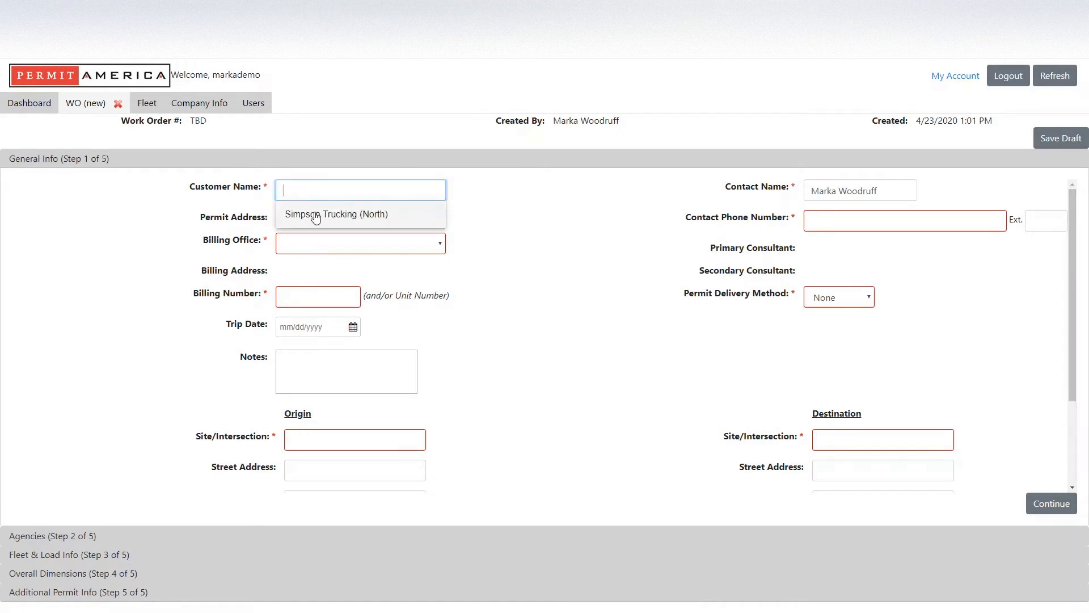
click(316, 214)
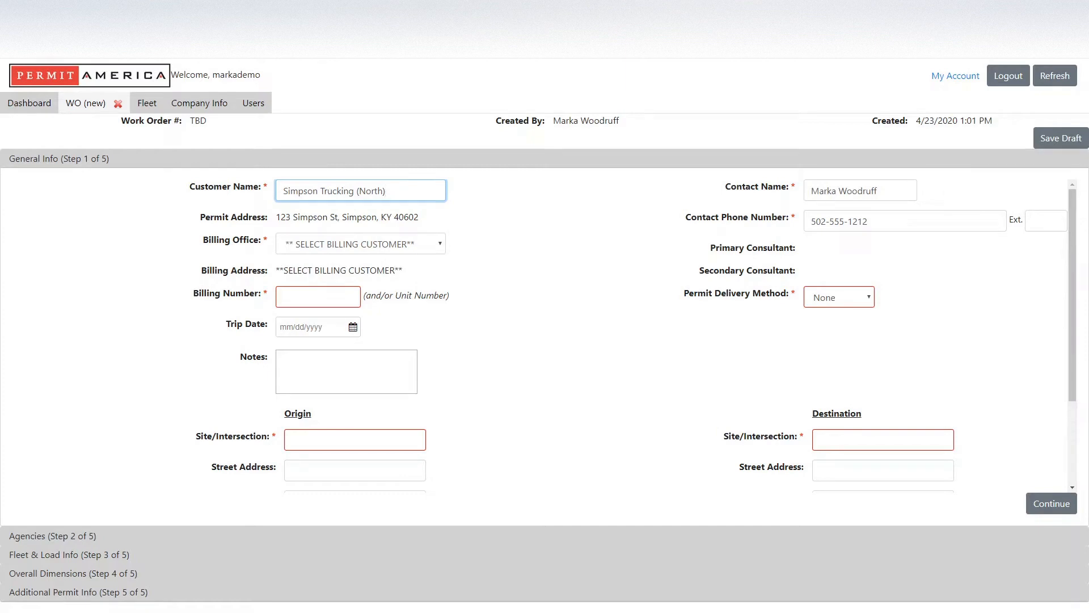
click(291, 248)
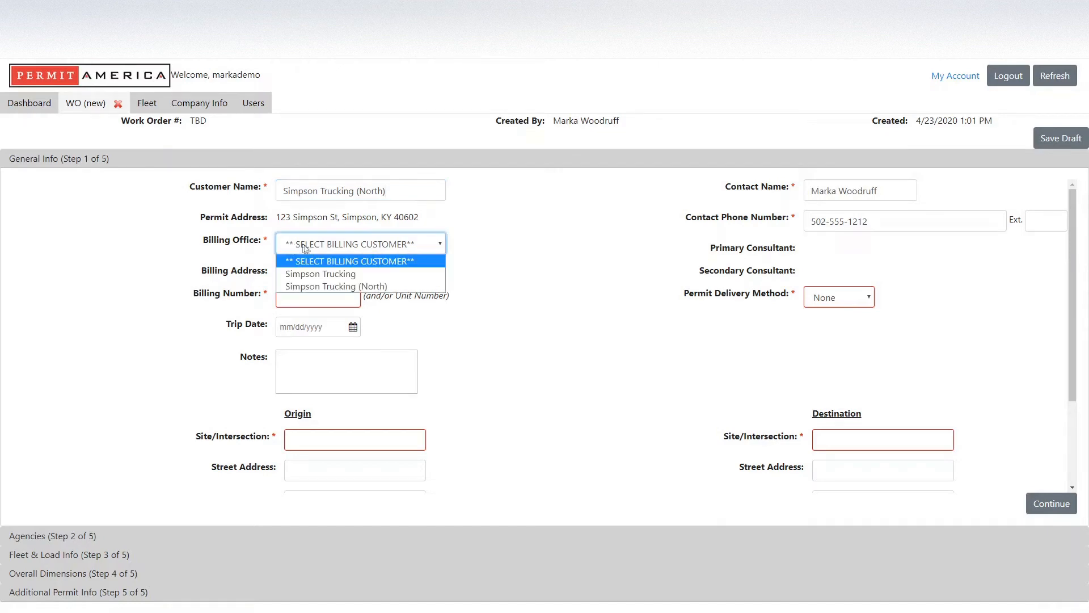
click(350, 288)
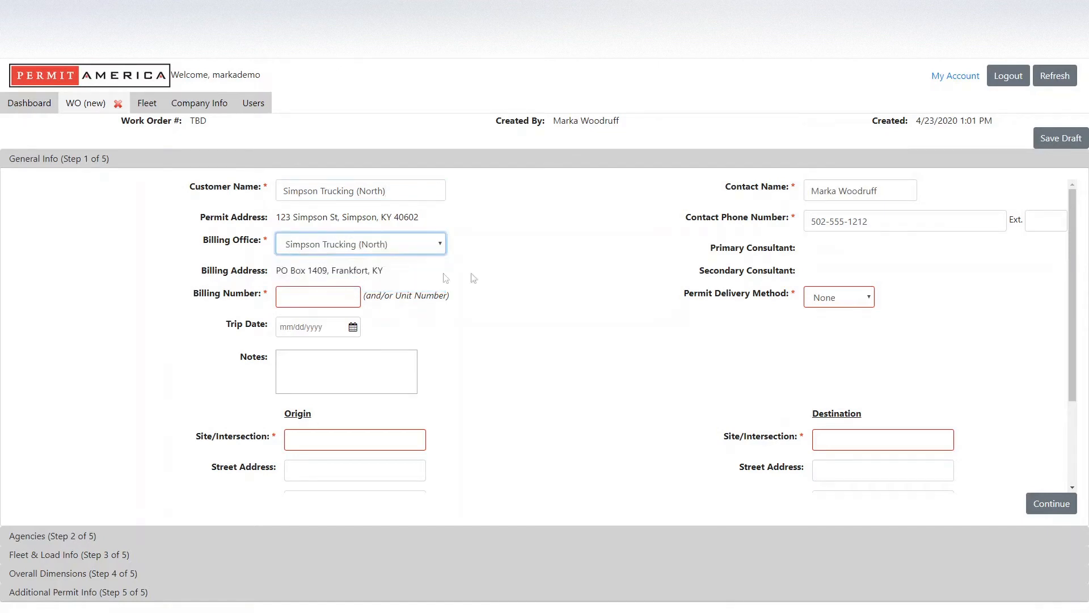
click(310, 301)
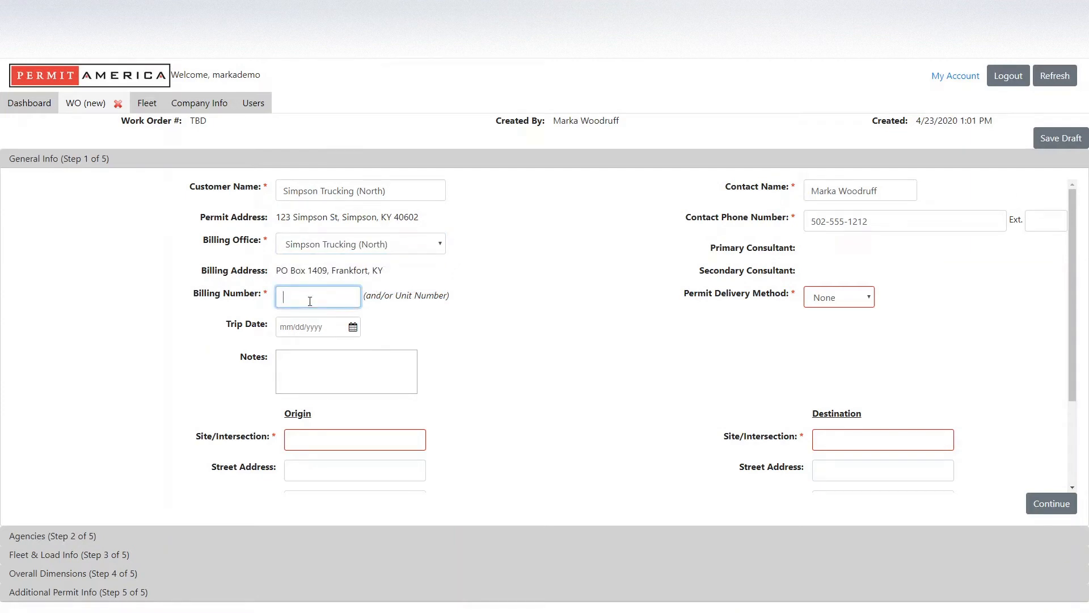
text(2468-22)
Set the trip date to 04/24/2020 and add the note 'Adjust routes as needed'.
click(353, 329)
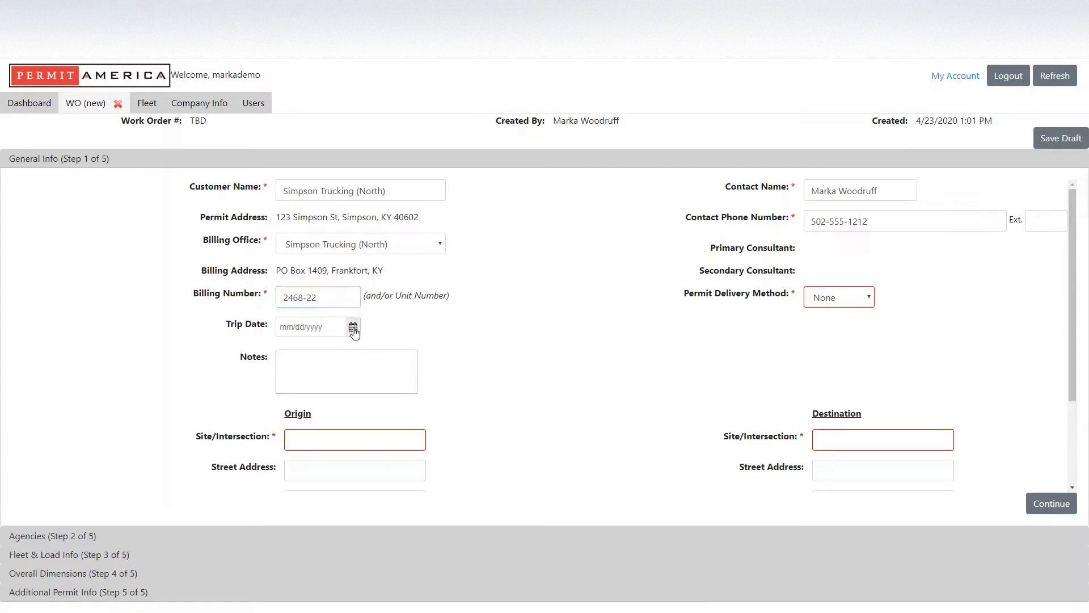
click(353, 329)
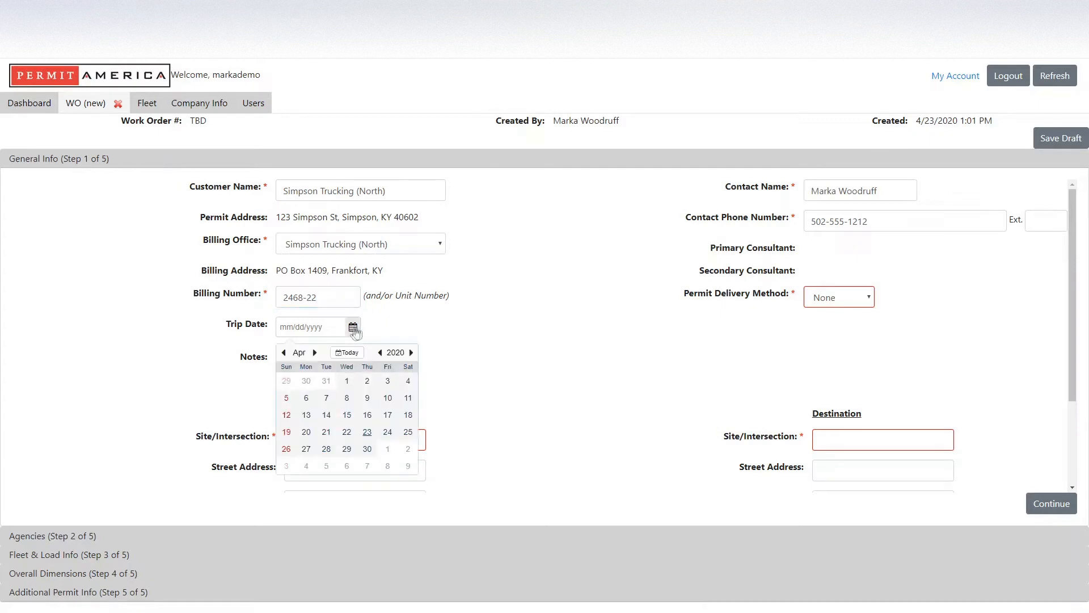
click(388, 434)
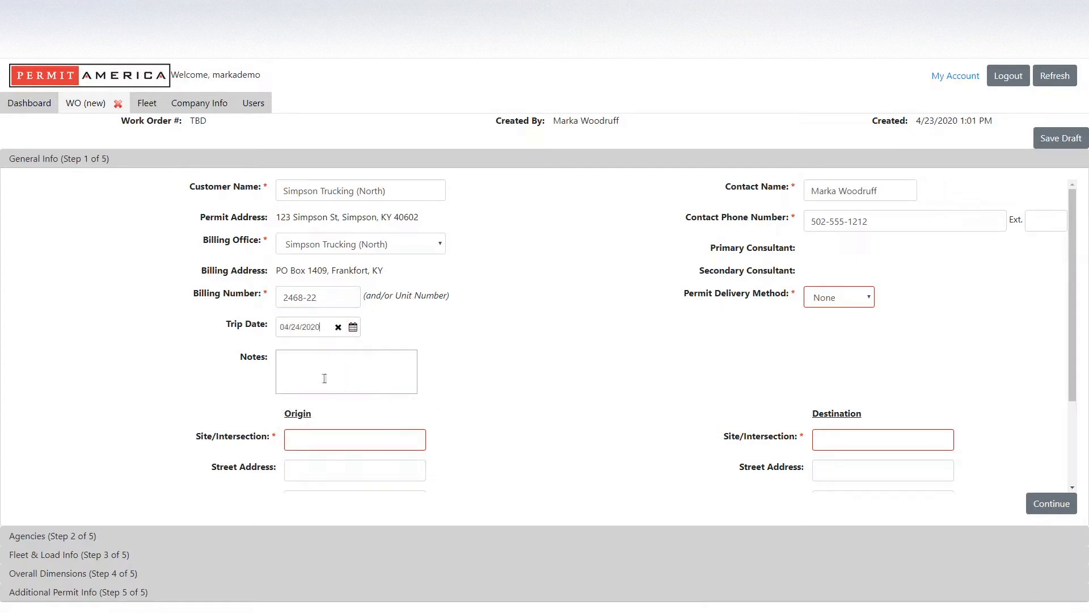
click(327, 371)
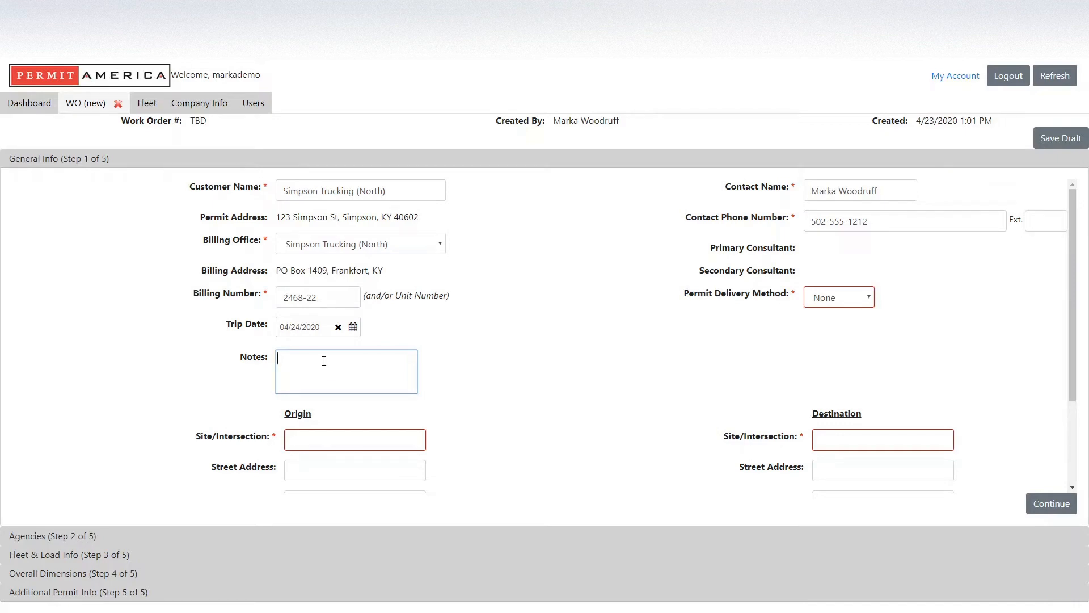
text(Adjust routes as needed)
Replace the contact name and phone number with the new contact's details.
click(839, 297)
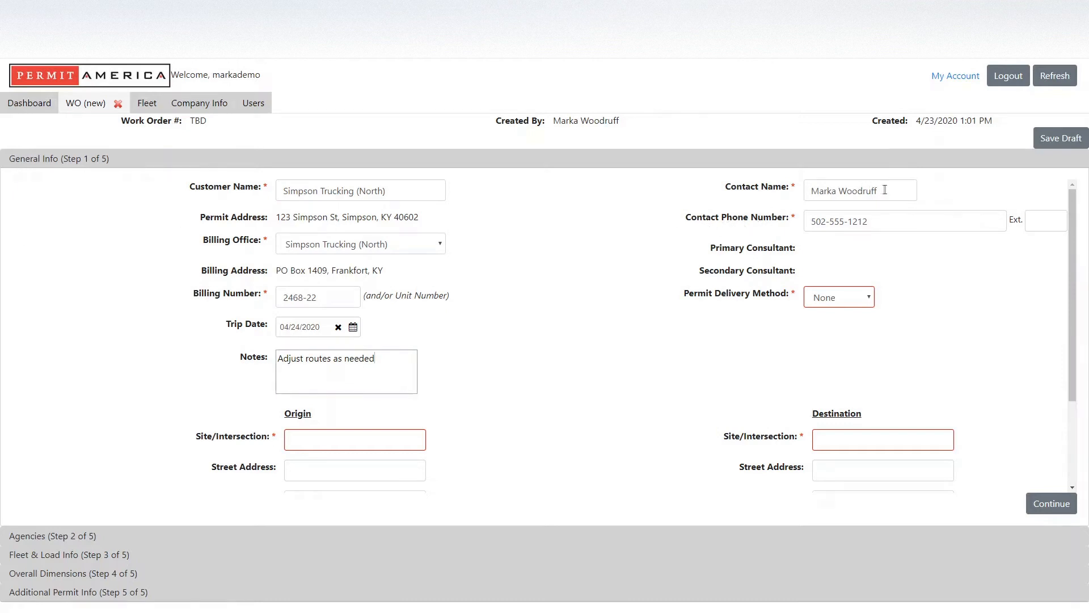
drag(885, 189, 763, 198)
text(s)
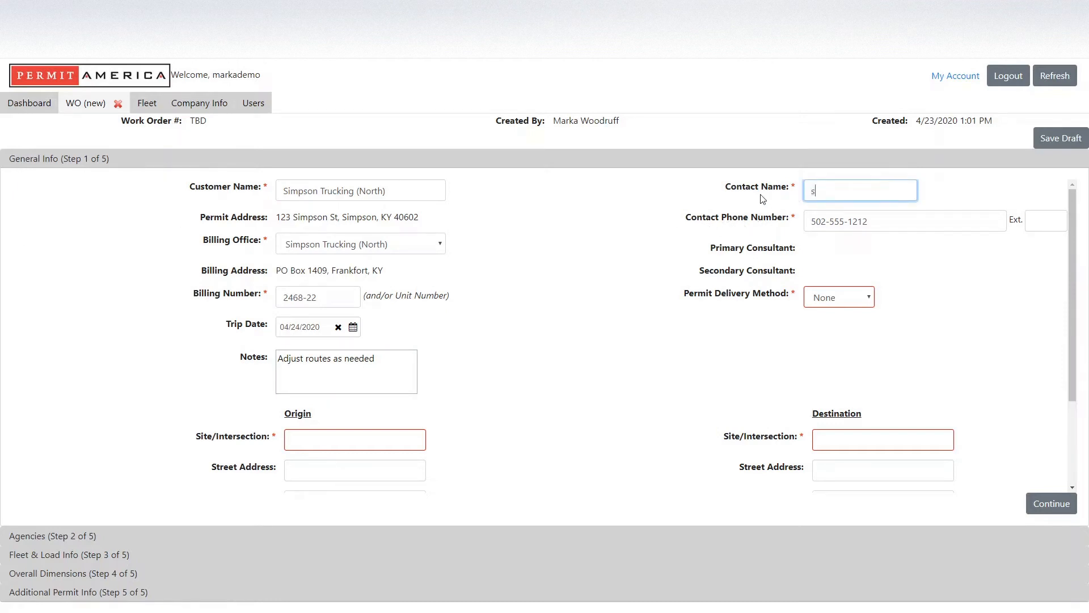
key(BackSpace)
key(Tab)
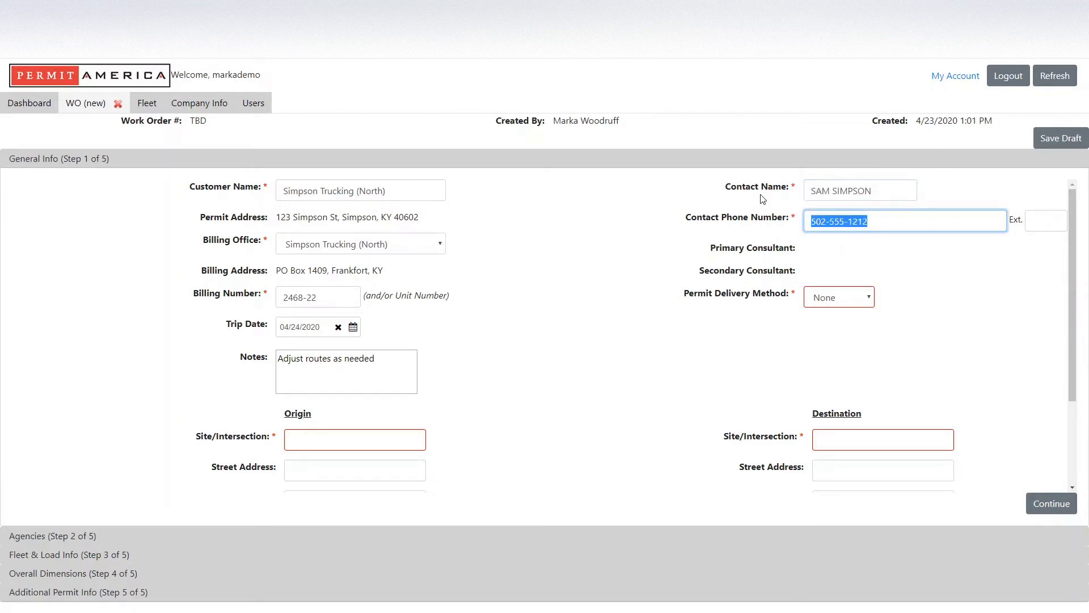
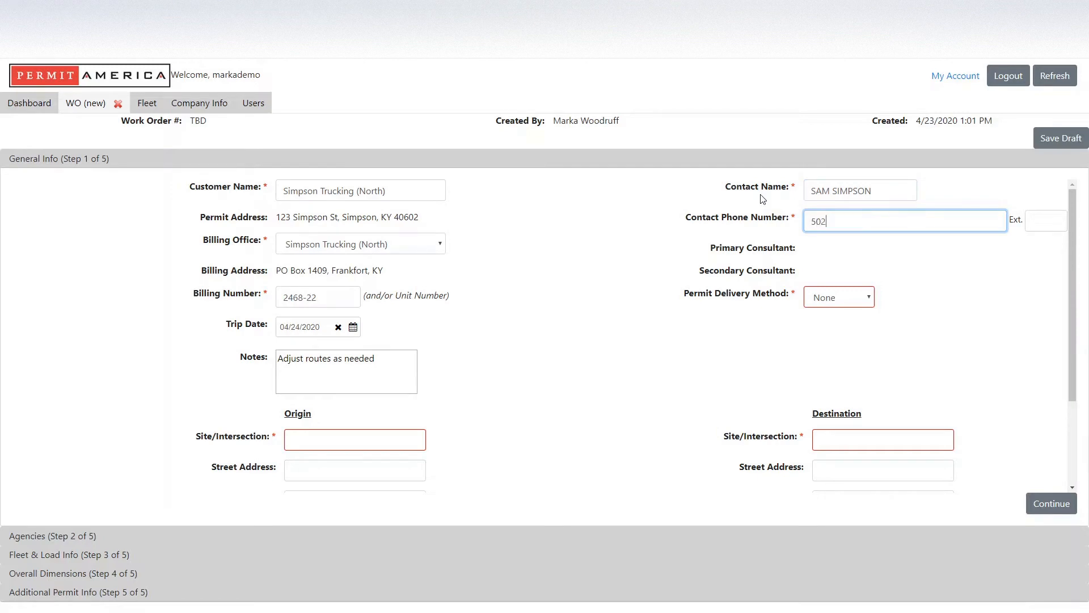
Set permit delivery to Email and enter the contact's delivery e-mail address.
click(838, 297)
click(839, 338)
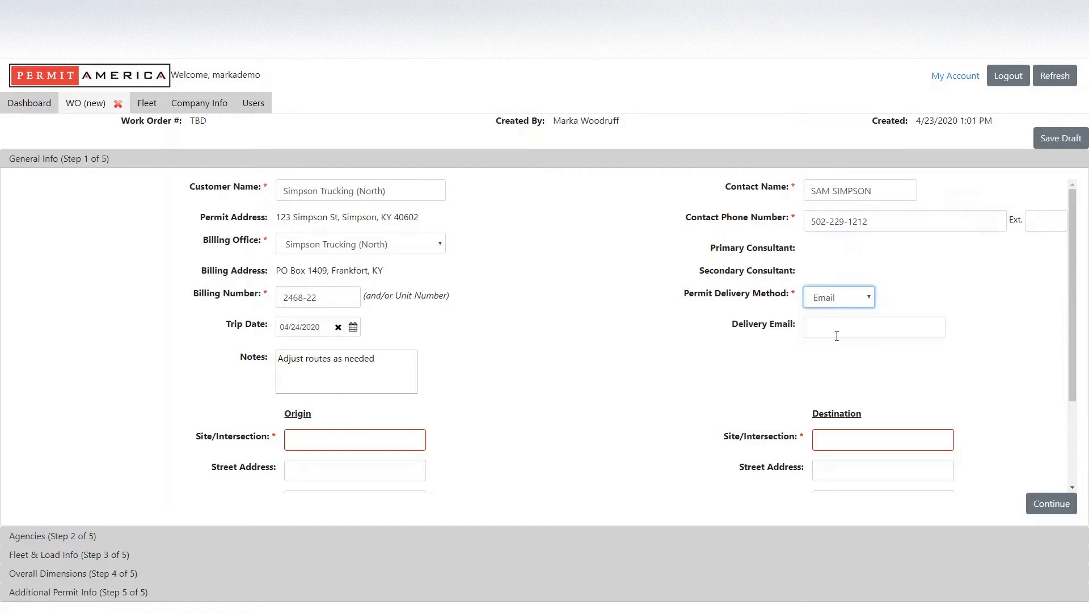
click(835, 328)
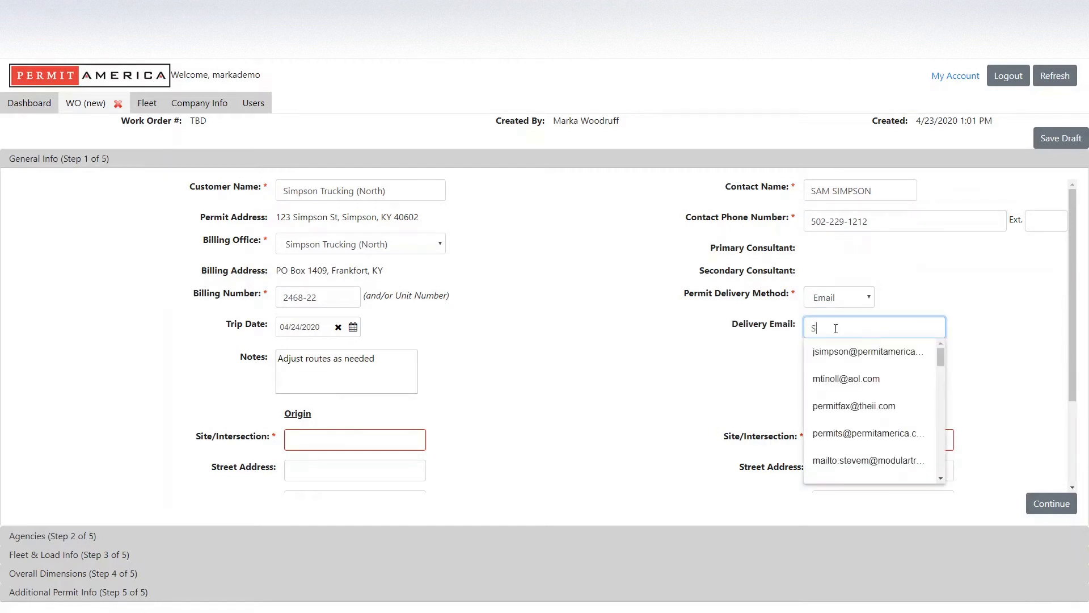
key(Tab)
click(643, 421)
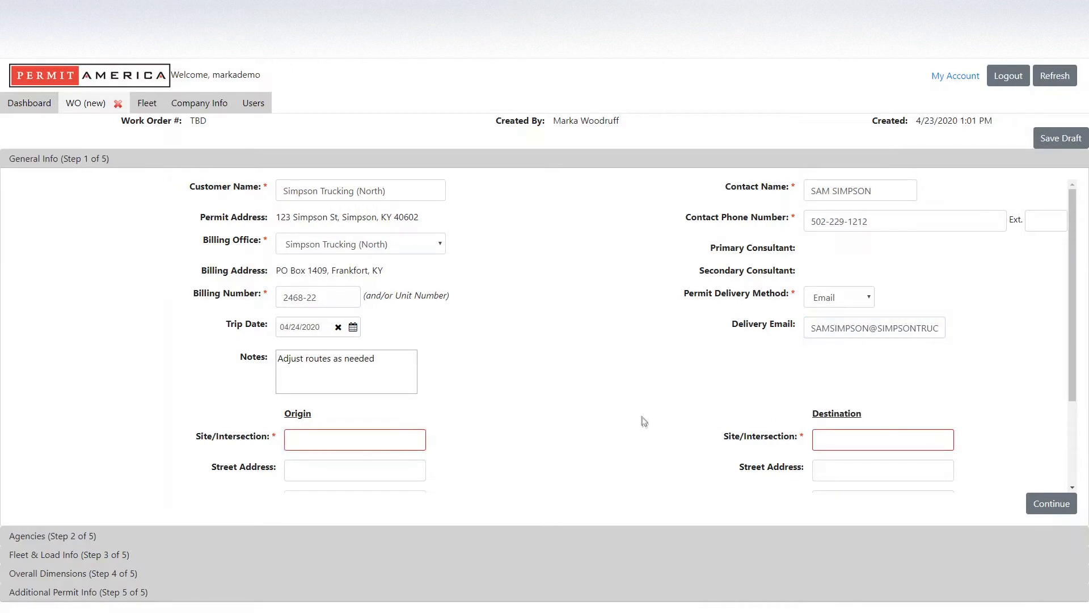
Enter origin GE ENERGY, 8301 SCENIC HWY, PENSACOLA, FL, leaving the zip blank.
scroll(642, 419, down, 2)
scroll(641, 417, down, 1)
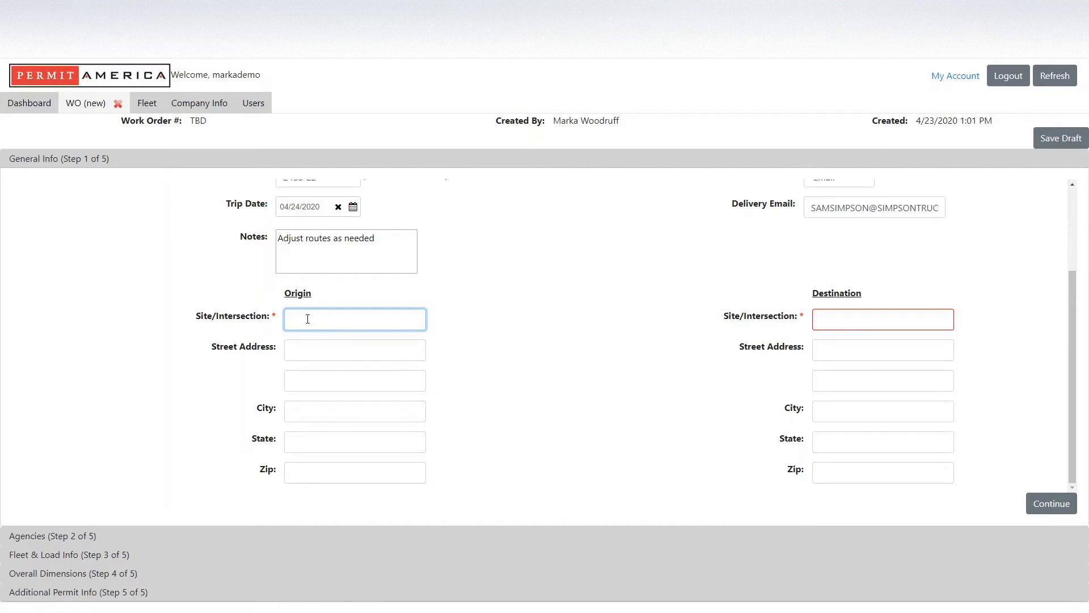
text(GE ENERGY)
key(Tab)
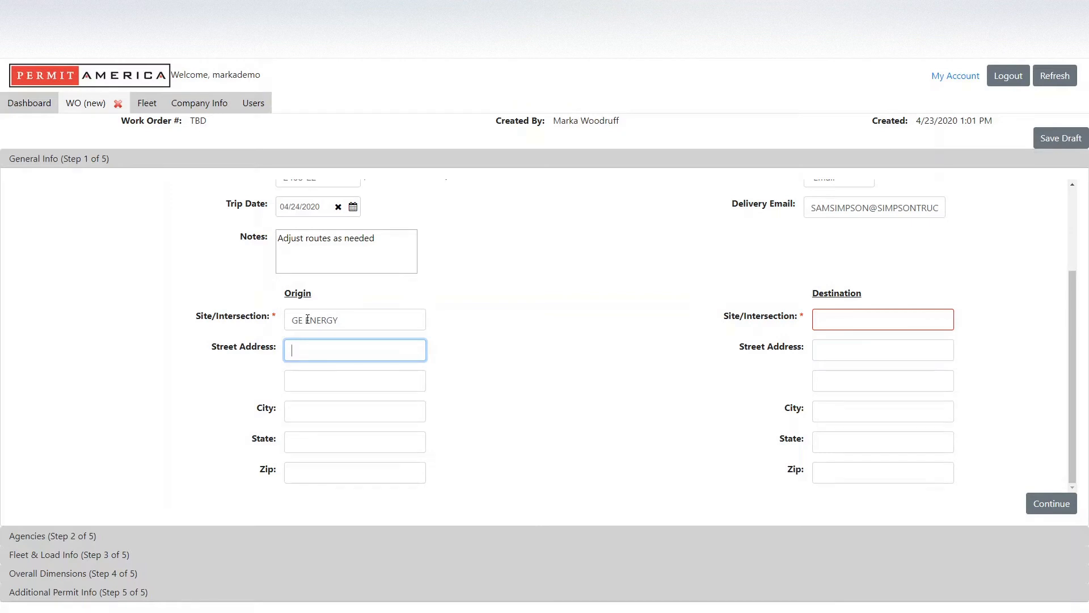
text(8301 SCENIC HWY)
key(Tab)
key(Tab)
text(PEN)
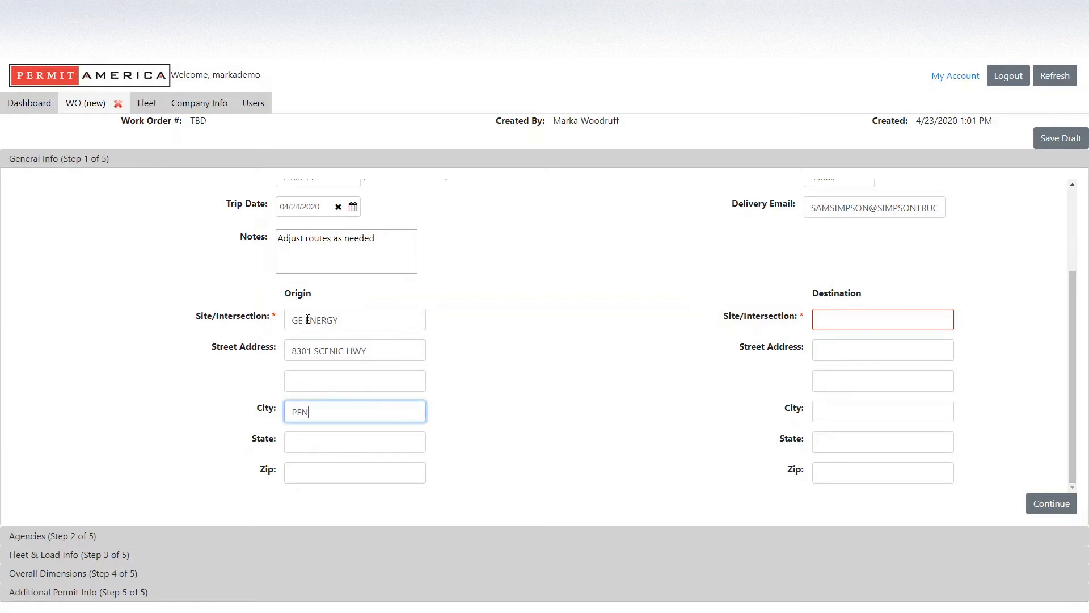
text(SACOLA)
key(Tab)
text(FL)
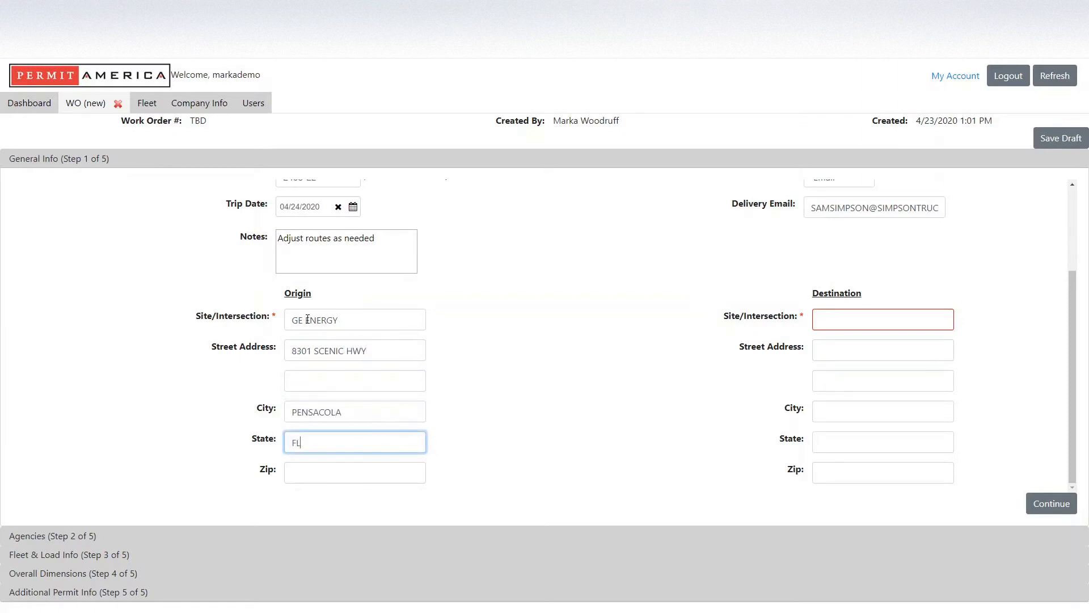
key(Tab)
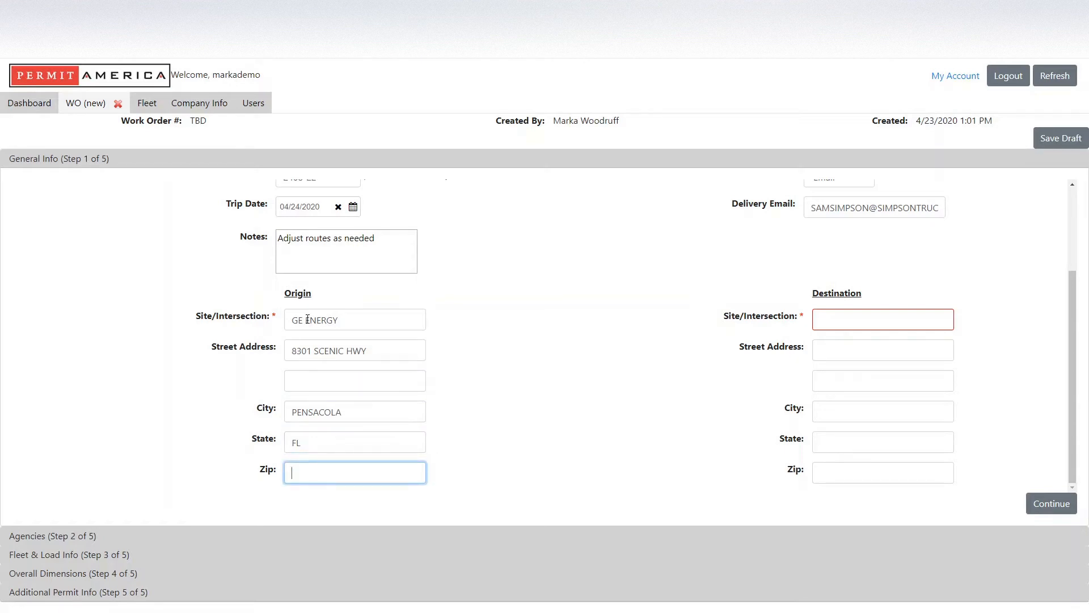
key(Tab)
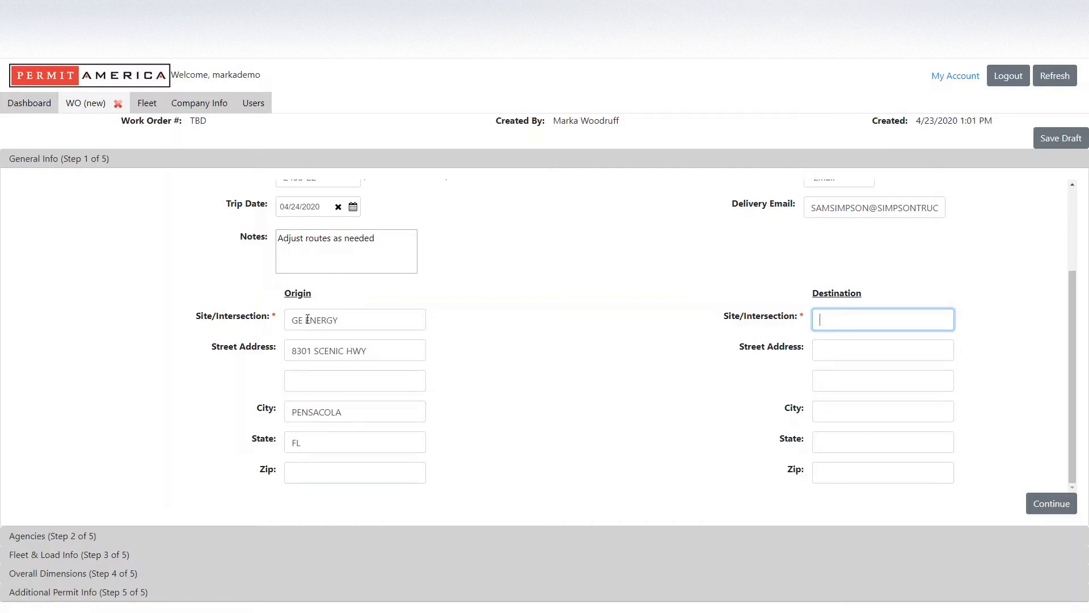
Enter destination TN TECH UNIVERSITY, 1 WILLIAM L JONES DR, COOKEVILLE, TN 38505, then continue.
text(TN TECH UNIVERSITY)
key(Tab)
text(1 WILLIA)
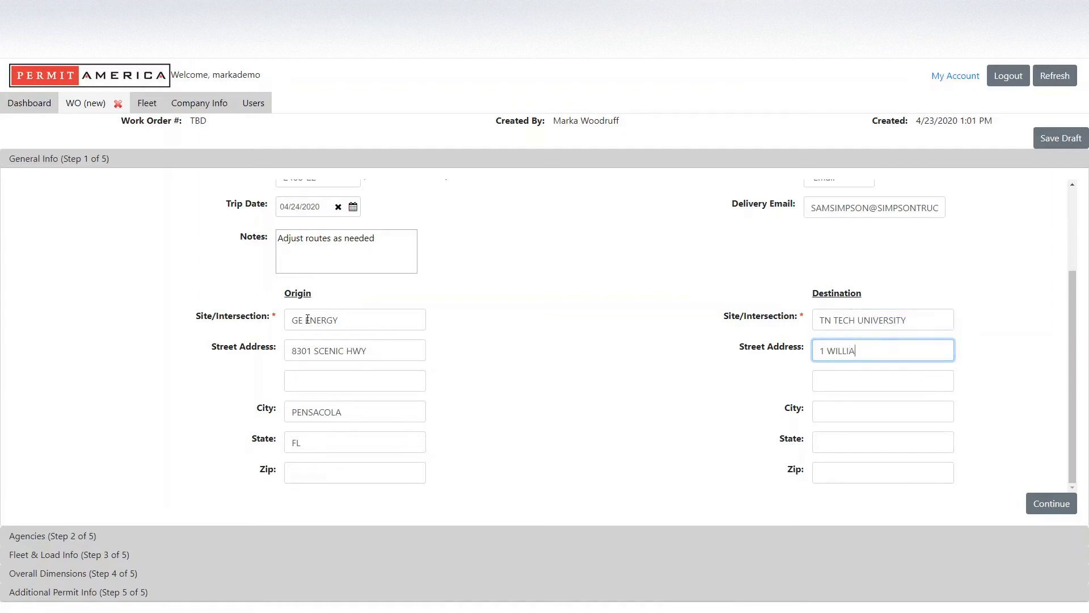
text(M L JONES DR)
key(Tab)
key(Tab)
text(COOKEVILLE)
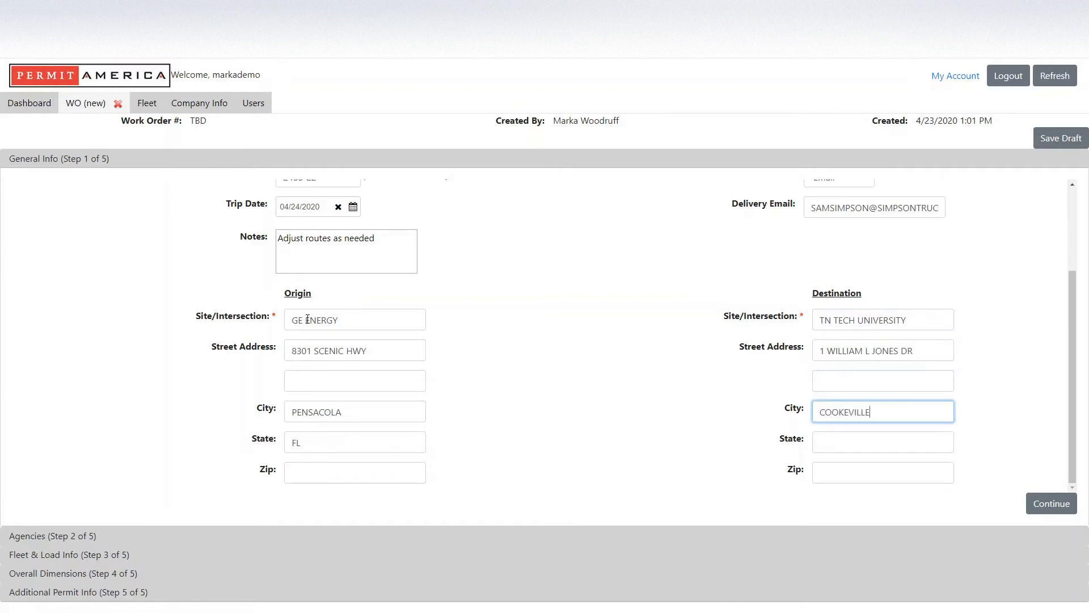
key(Tab)
text(TN)
key(Tab)
text(38505)
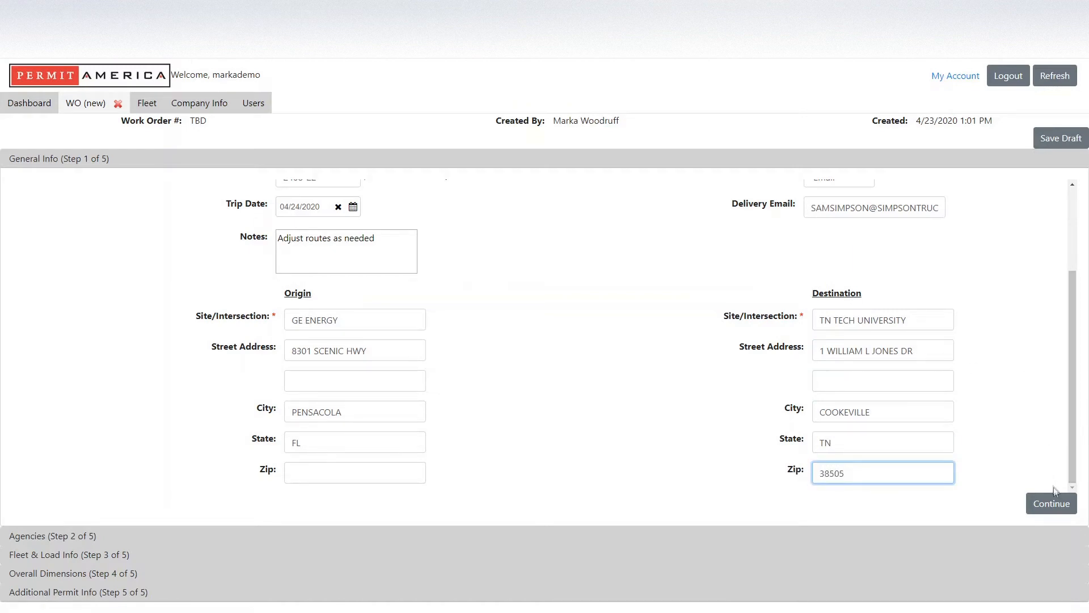
click(1052, 504)
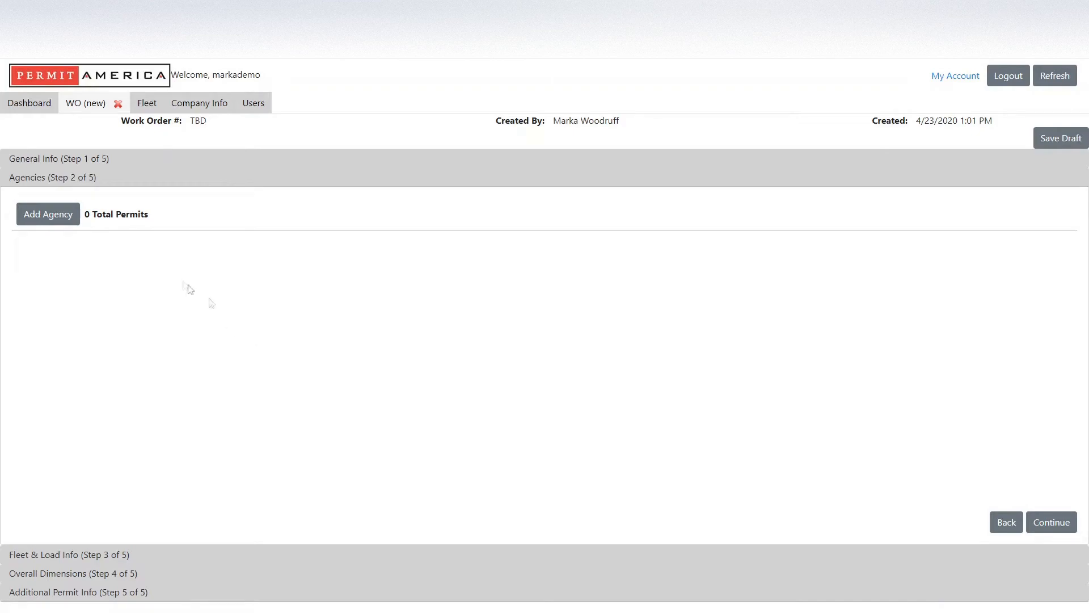
Add Florida and Alabama agency rows to the permits.
click(57, 216)
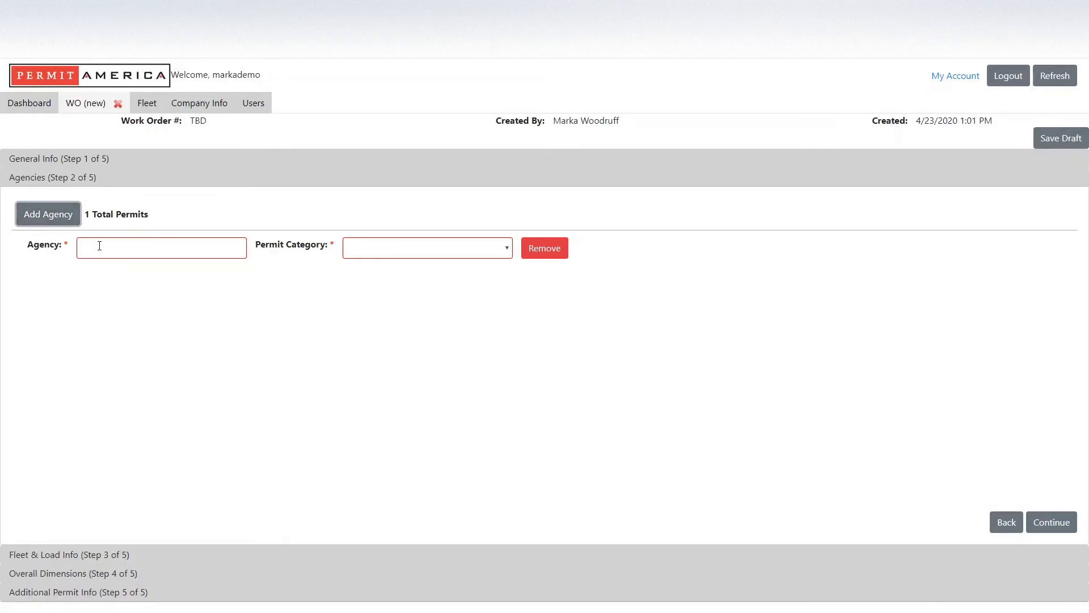
click(99, 247)
text(FLOR)
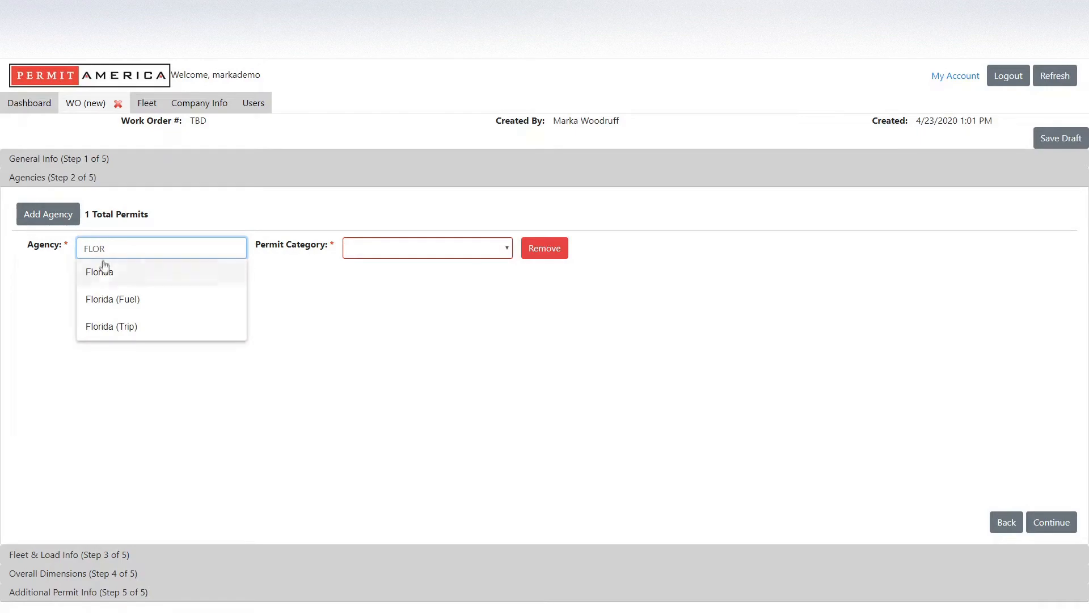
click(105, 277)
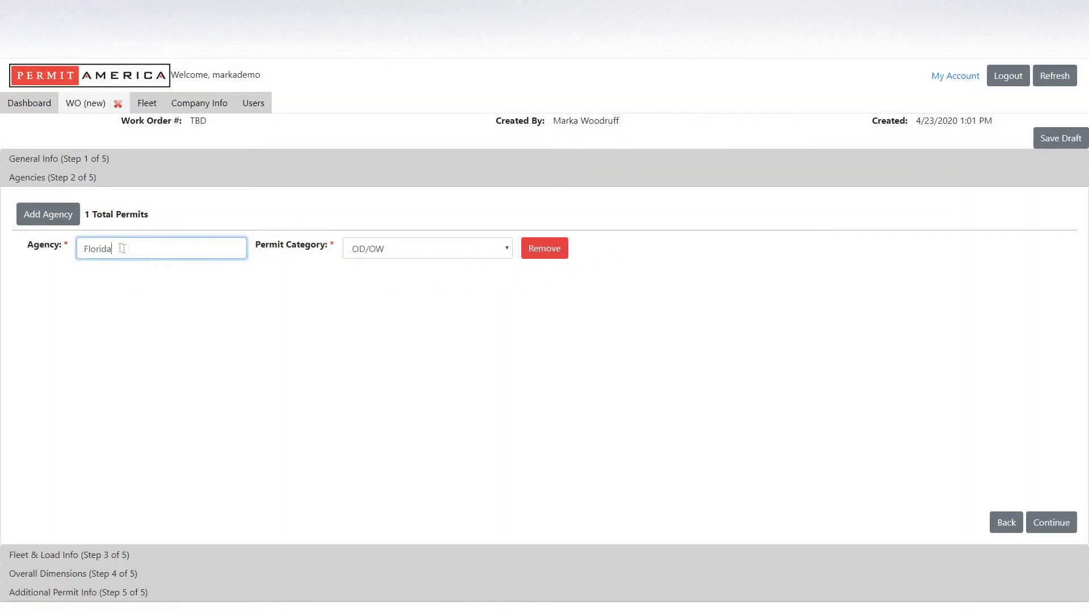
click(48, 215)
click(114, 271)
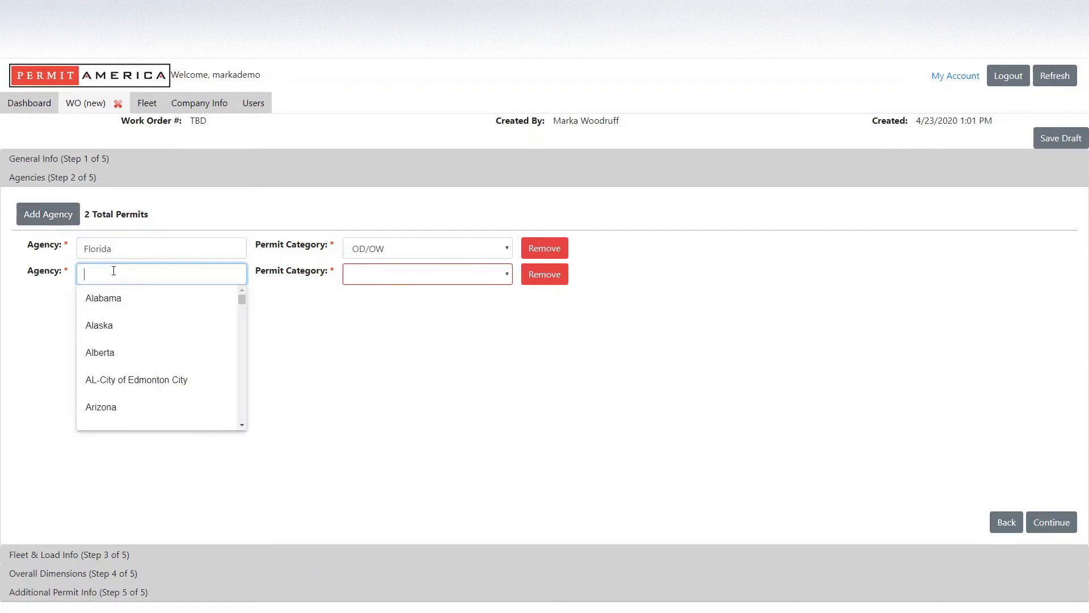
text(ALA)
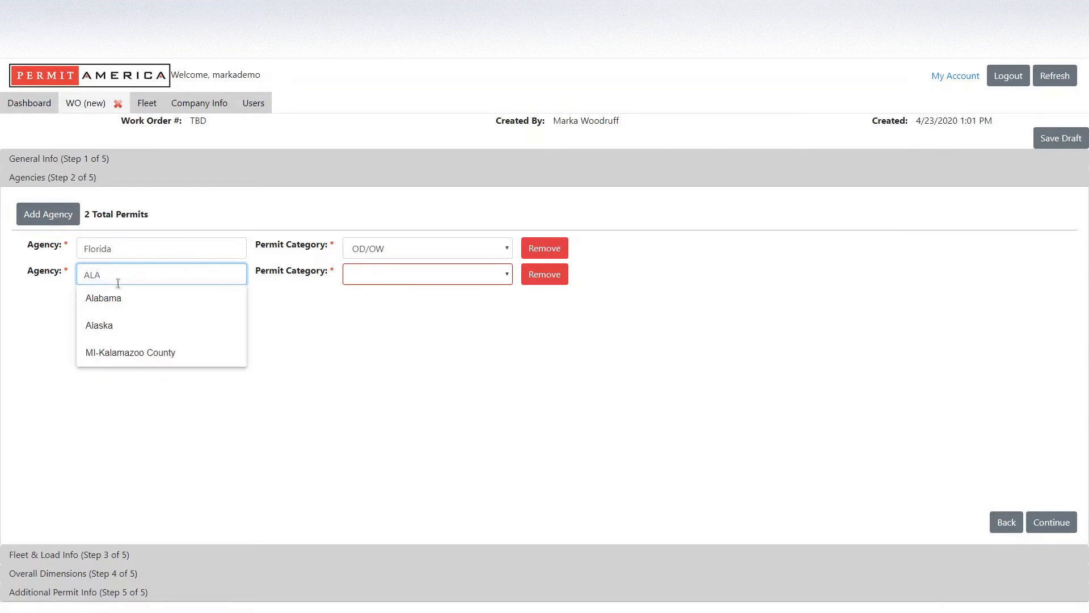
click(121, 307)
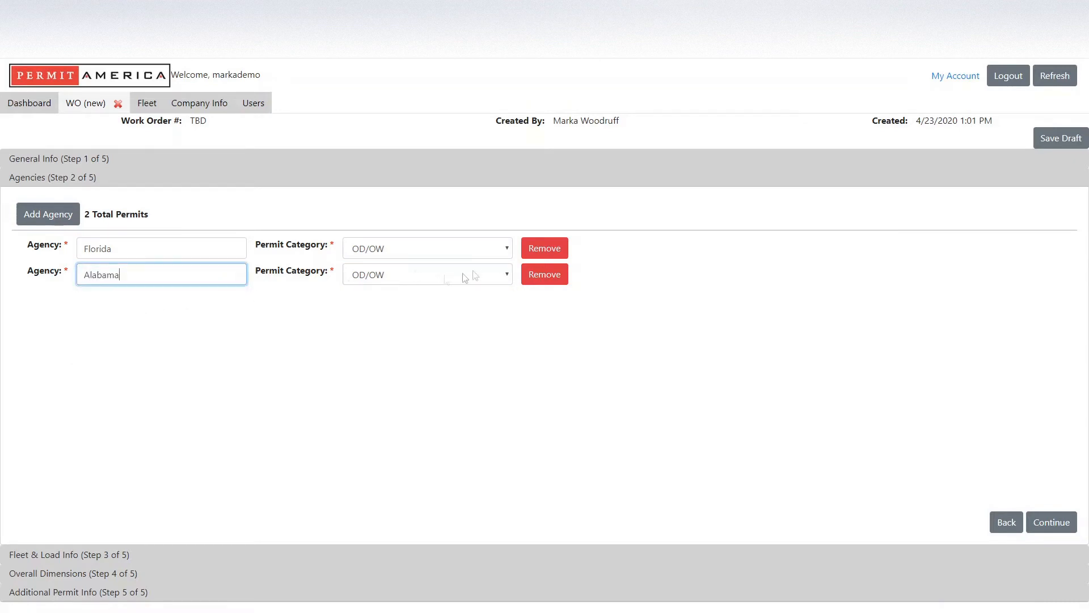
Add a Tennessee agency row with OD/OW category and continue to Fleet & Load Info.
click(57, 218)
click(121, 299)
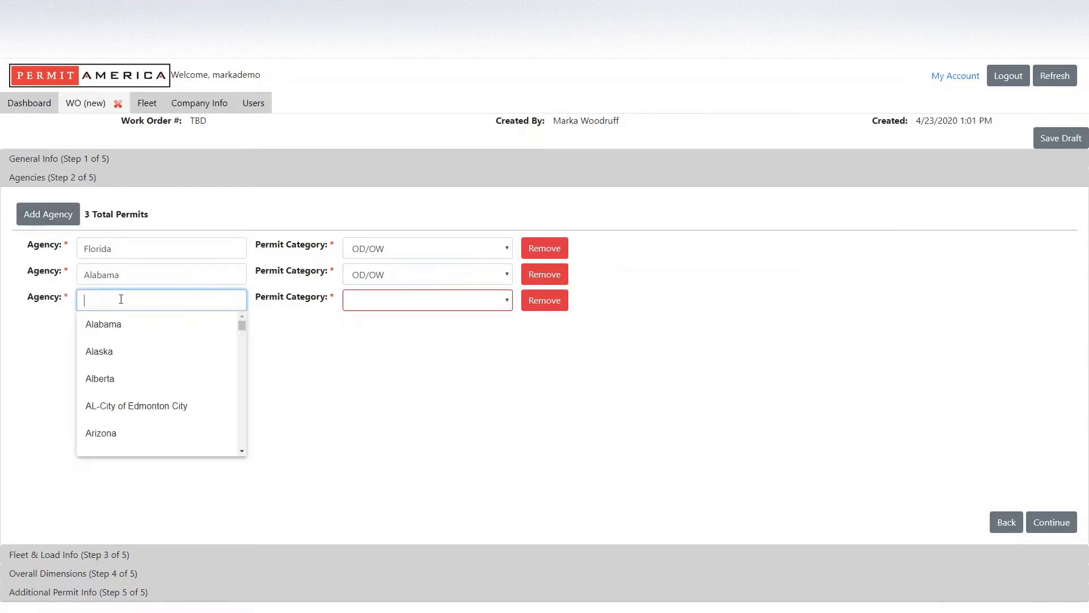
text(TENN)
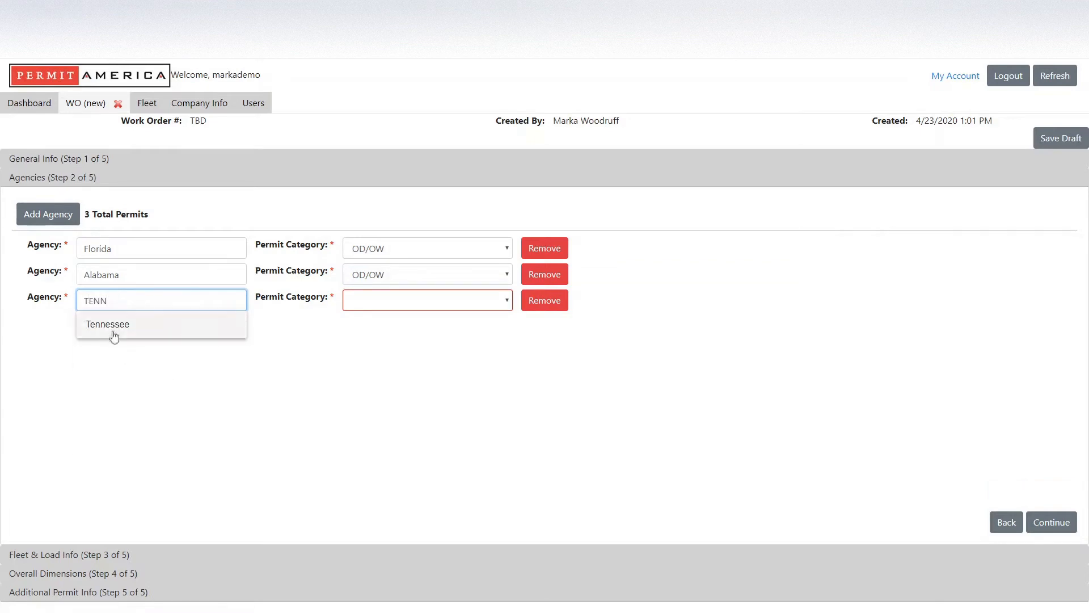
click(112, 335)
click(410, 297)
click(379, 318)
click(562, 434)
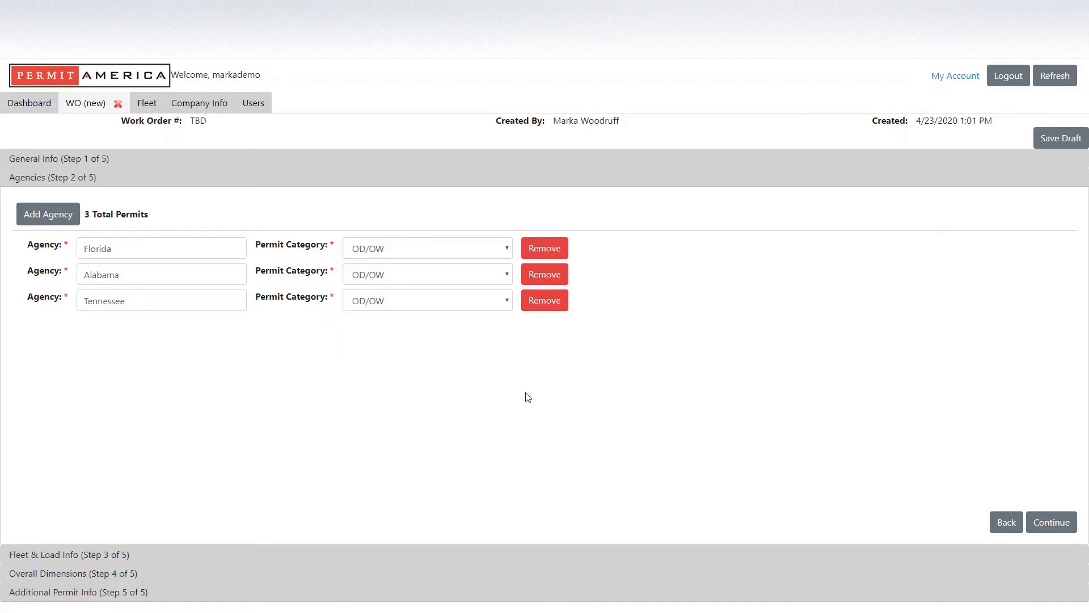
click(1056, 525)
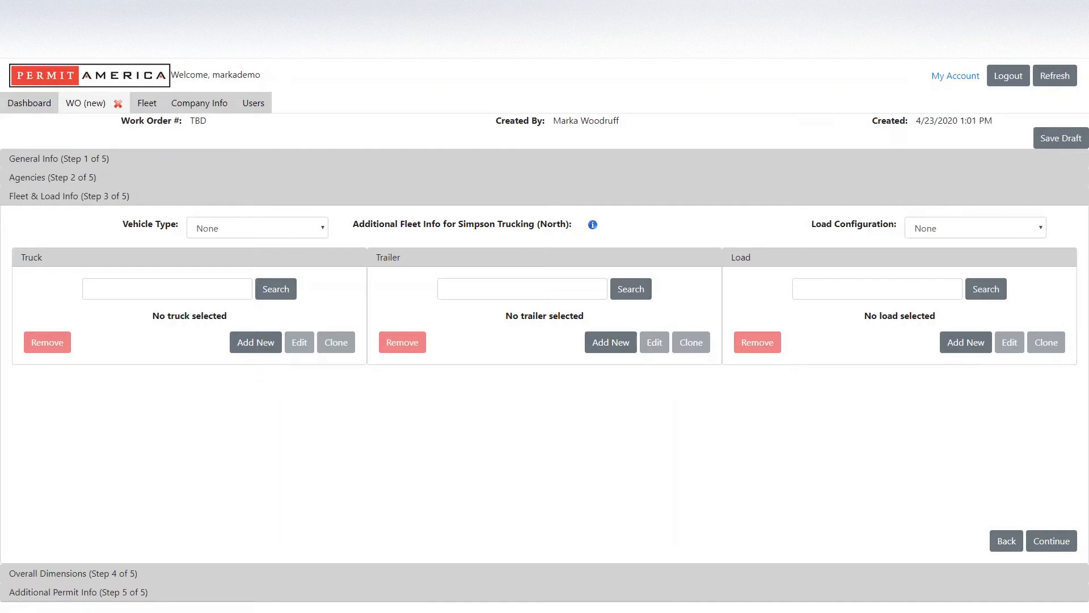
Attach truck unit 8388 to the work order.
click(116, 292)
text(8388)
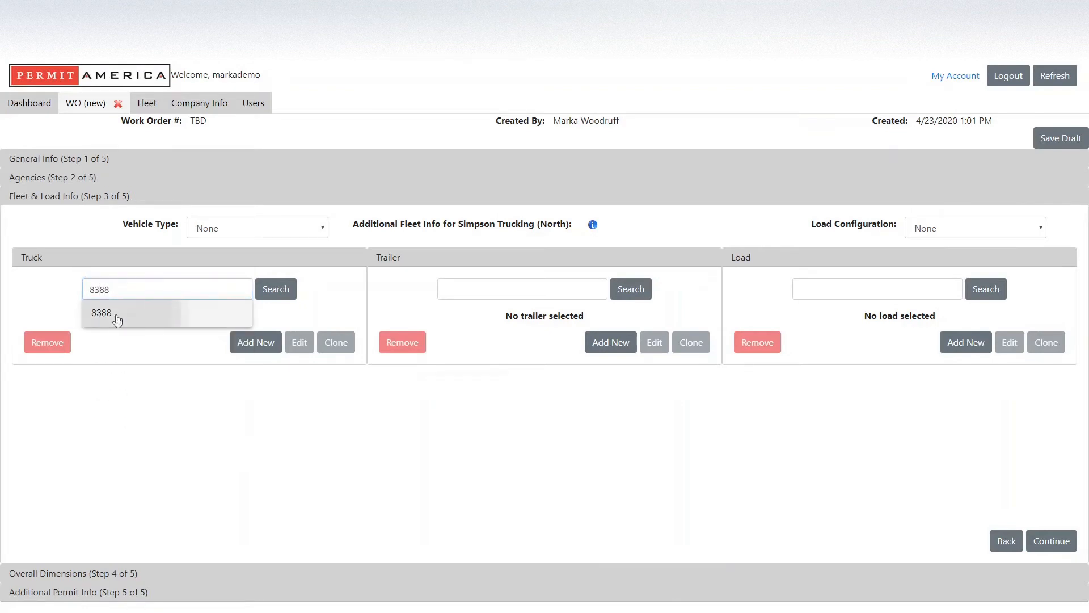
click(117, 319)
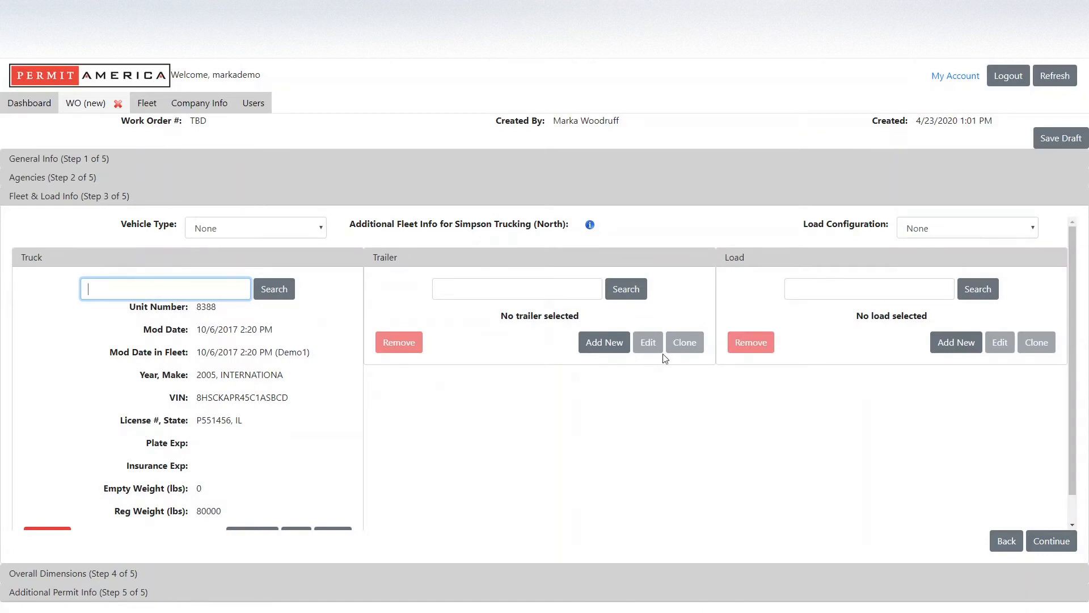
Attach Double Drop Trailer 1369 to the work order.
click(453, 290)
text(1369)
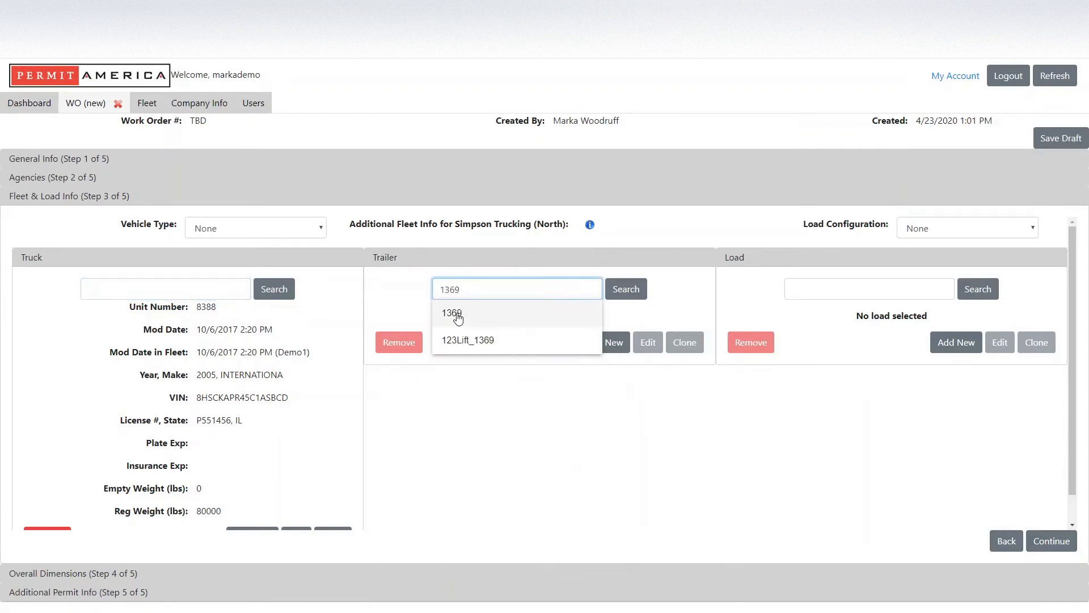
click(486, 312)
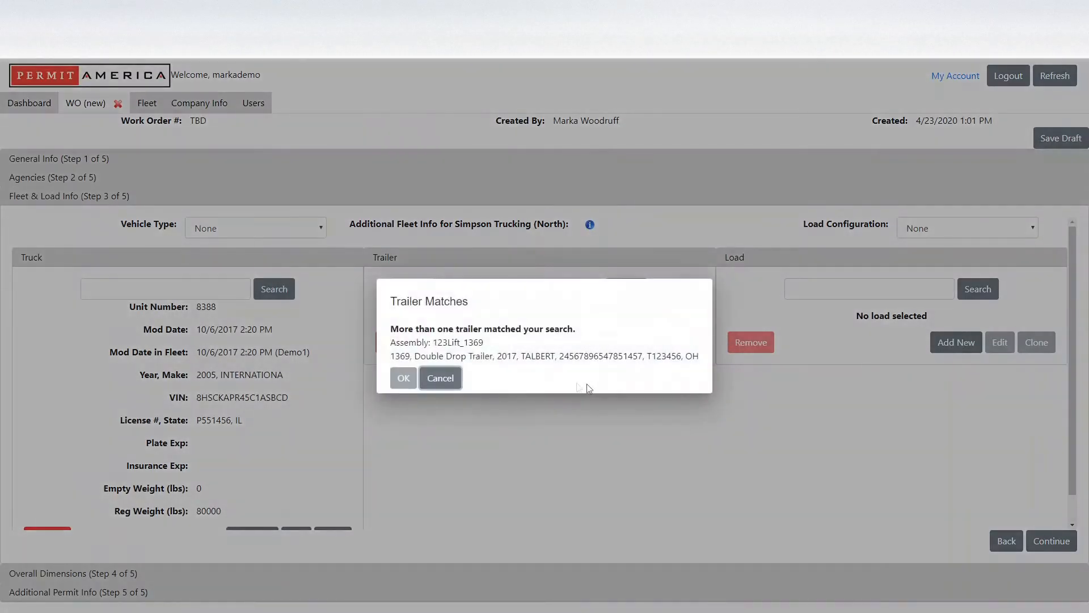
click(479, 357)
click(404, 377)
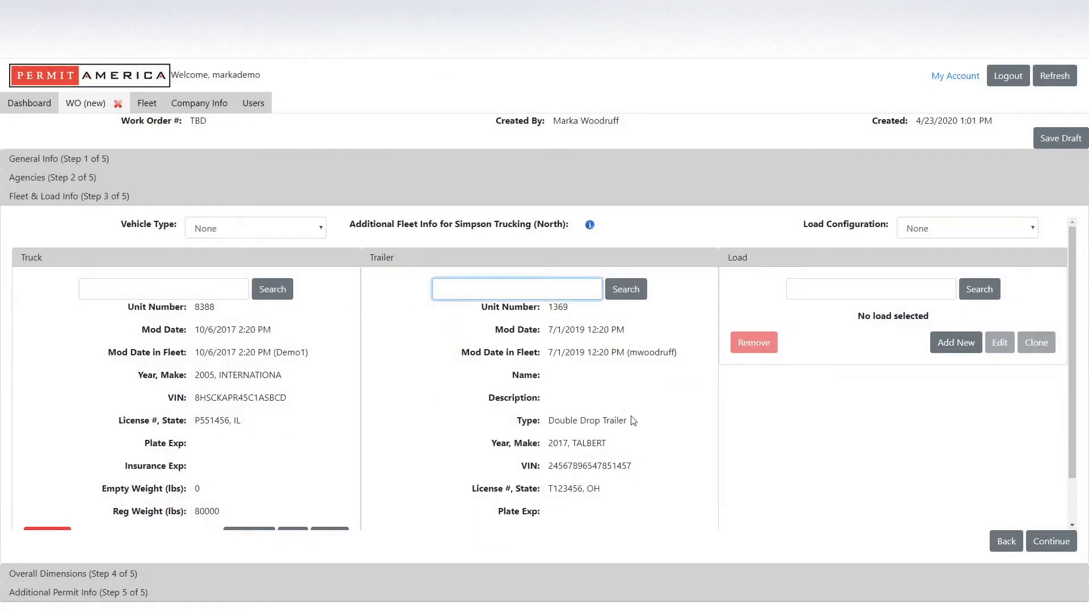
Change trailer 1369's licence number from T123456 to T88904 and save.
scroll(631, 425, down, 1)
click(653, 507)
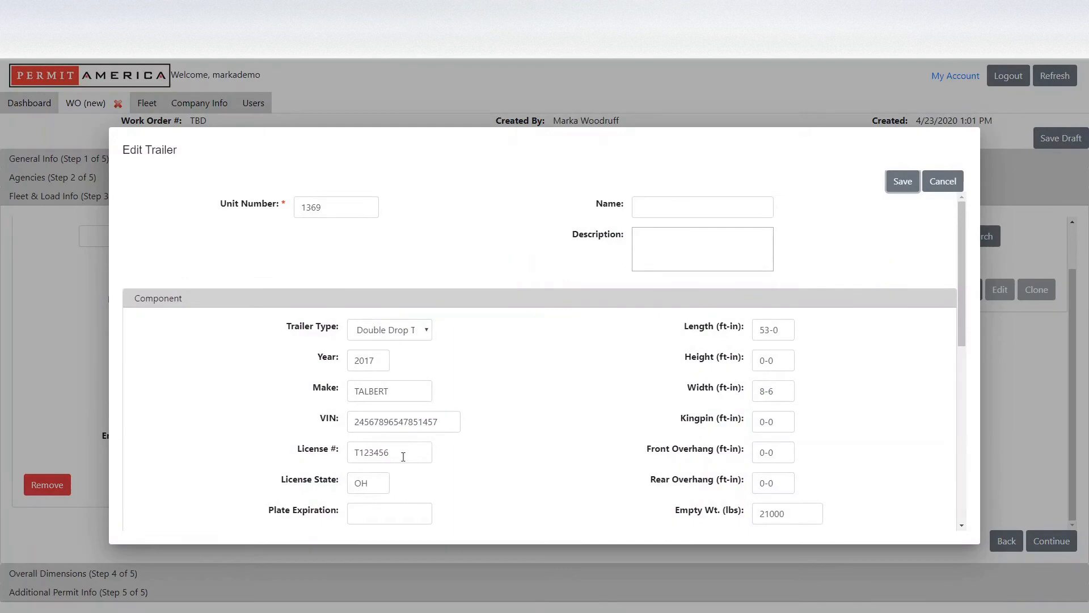
double_click(404, 456)
text(T88904)
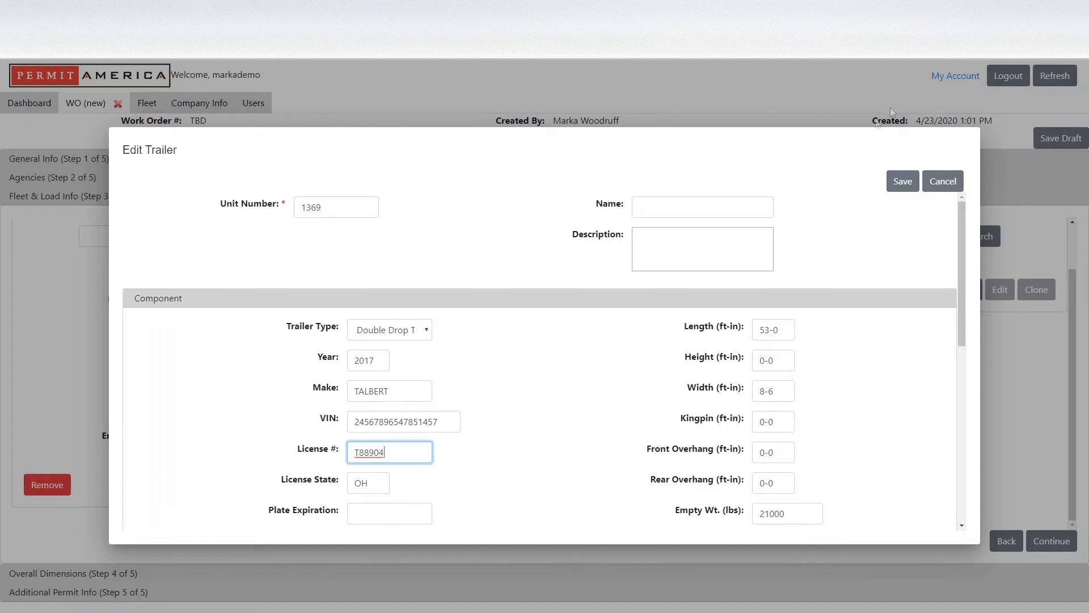
click(898, 180)
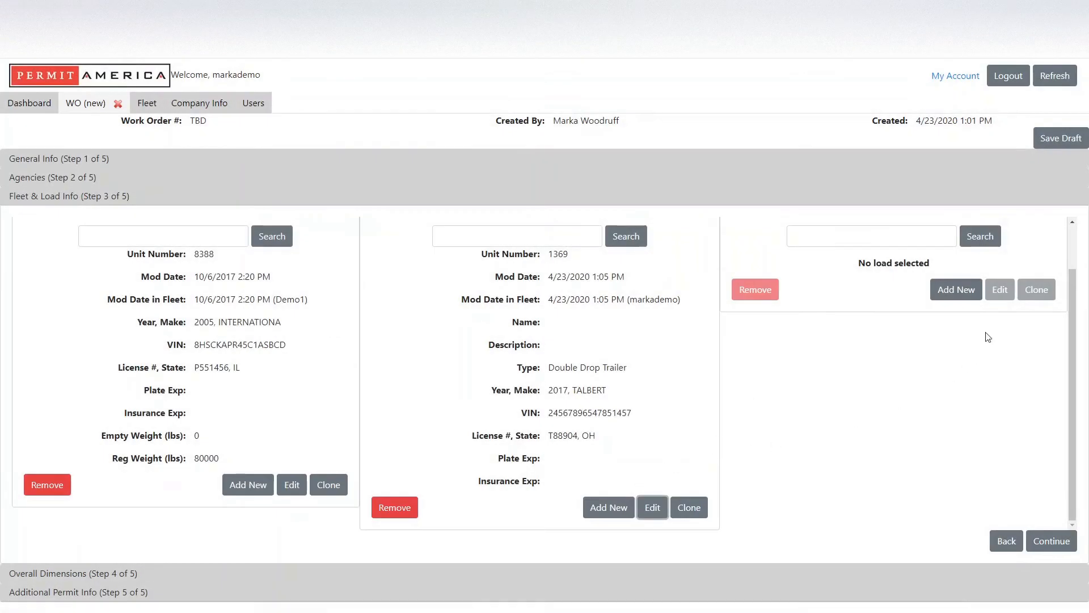
scroll(964, 389, up, 1)
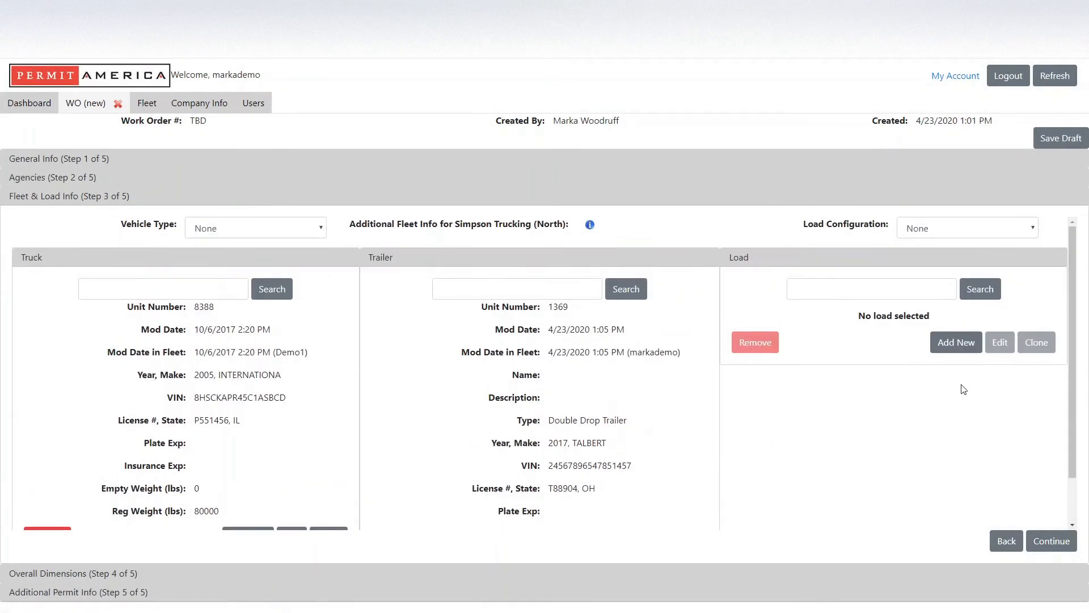
Add a new load with ID 2222, description HUB, make GE, model G22, serial 123456.
click(956, 343)
click(374, 203)
text(2222)
key(Tab)
key(Tab)
text(HUB)
key(Tab)
text(G)
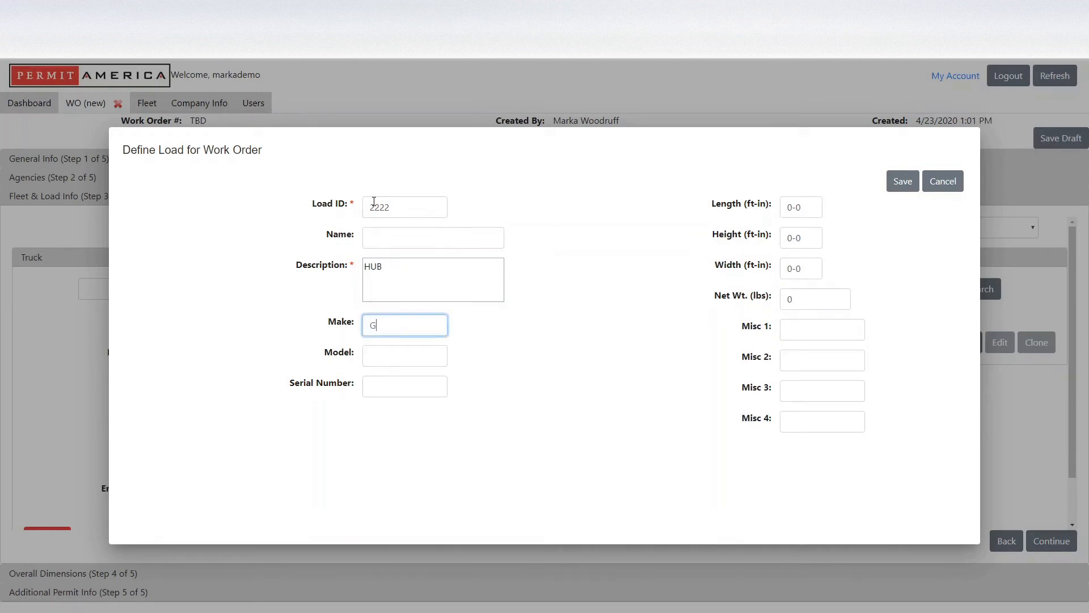
text(E)
key(Tab)
text(G22)
key(Tab)
text(123456)
Give the load length 23-0, height 10-0, width 10-0, net weight 20000, and save it.
key(Tab)
text(23-0)
key(Tab)
text(10-0)
key(Tab)
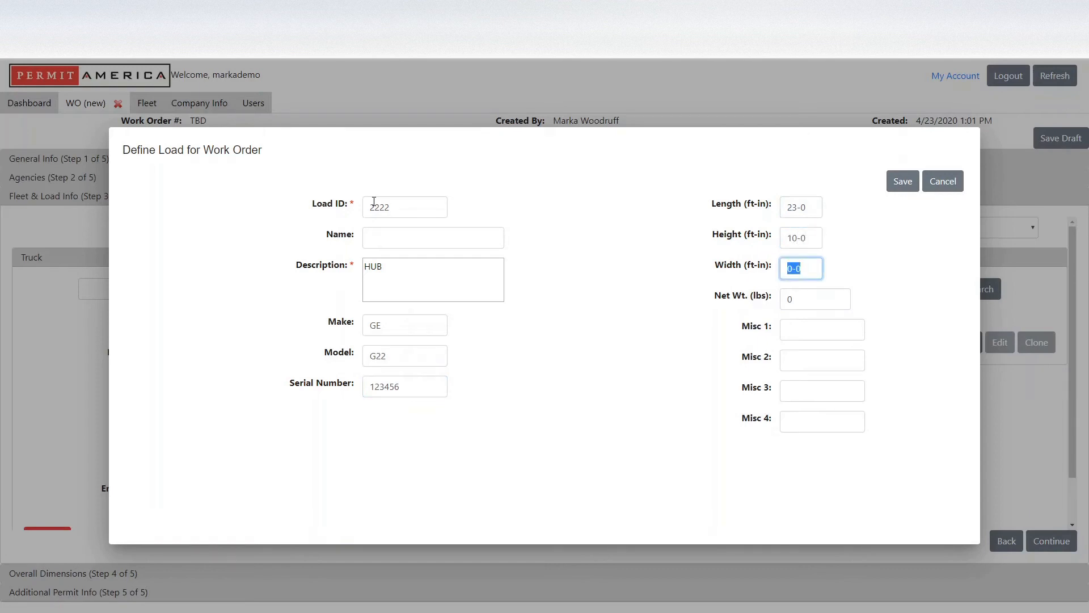
text(10-0)
key(Tab)
text(20000)
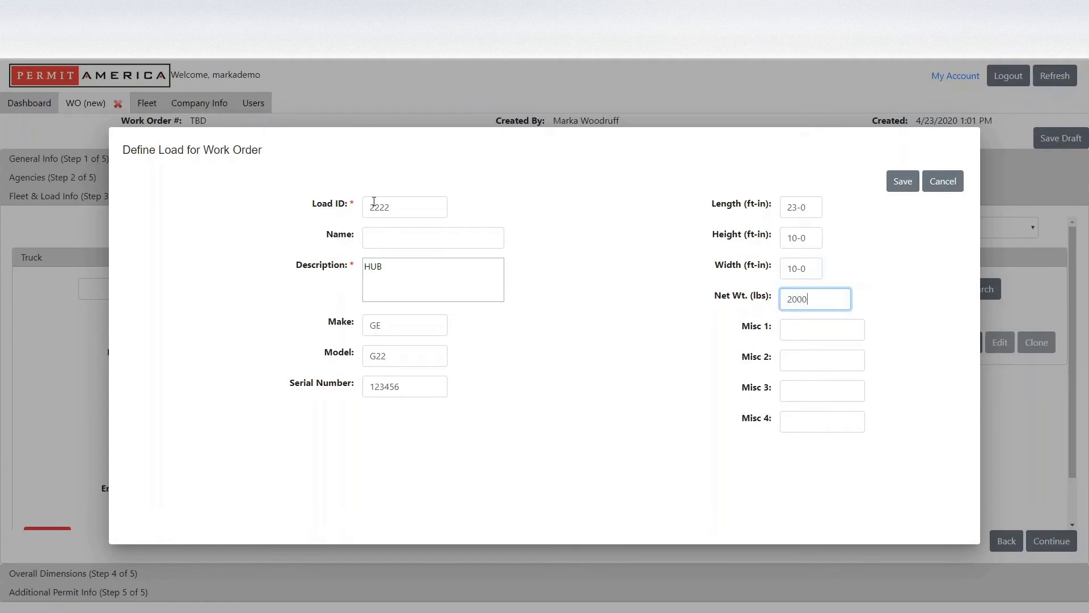
click(901, 181)
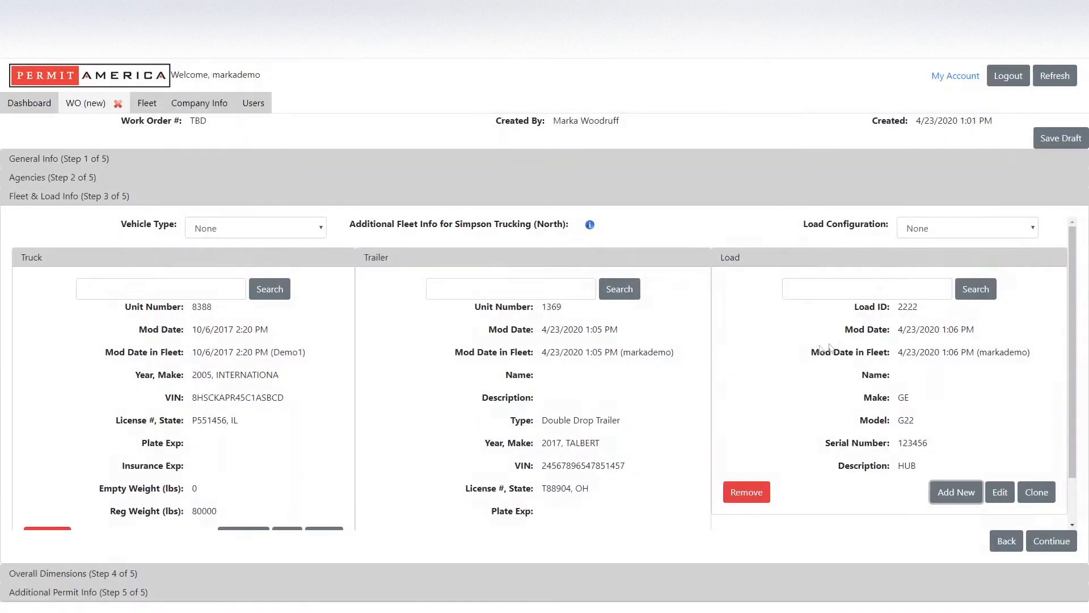
On Overall Dimensions, enter width 10-0, height 13-6 and total length 75-0.
click(1051, 542)
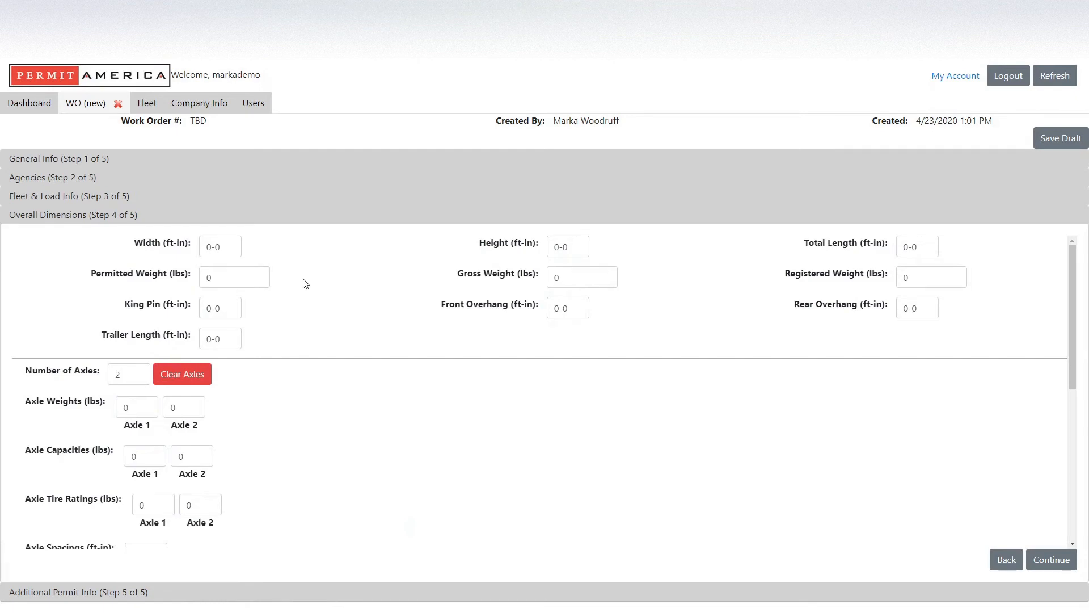
click(223, 247)
text(10-0)
key(Tab)
click(579, 248)
text(13-6)
click(936, 248)
text(75-0)
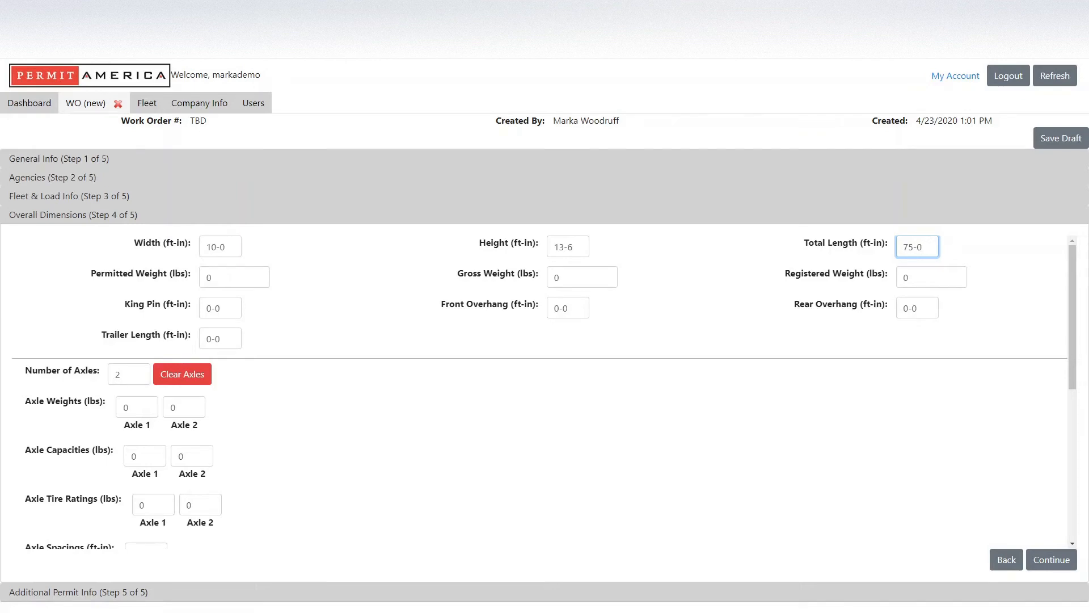
click(233, 276)
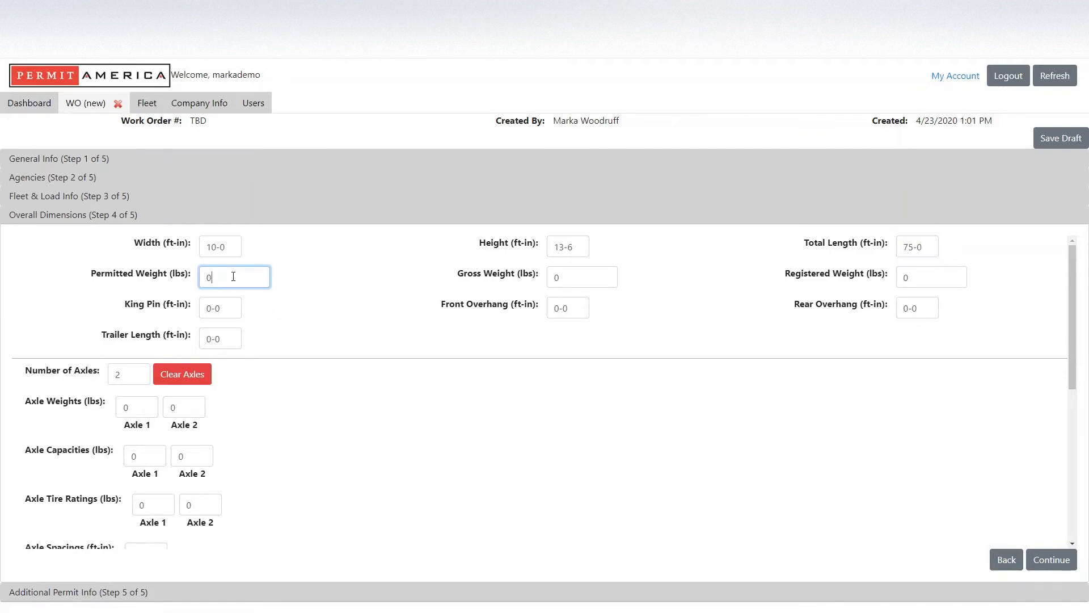
Enter permitted weight 92000, gross weight 90122 and registered weight 80000.
drag(233, 276, 138, 279)
text(92000)
key(Tab)
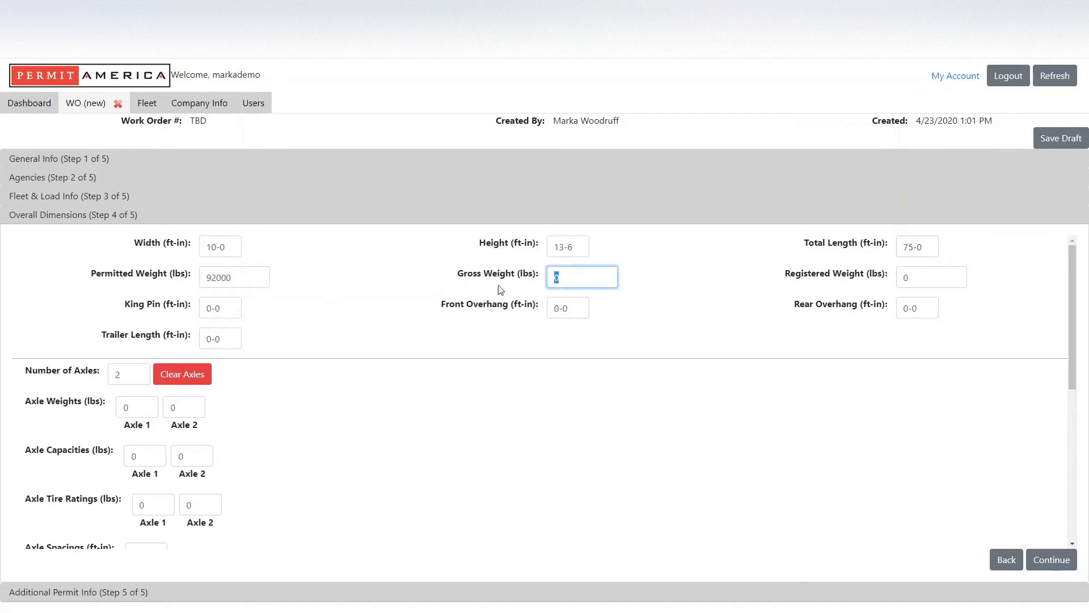
text(90122)
key(Tab)
click(929, 272)
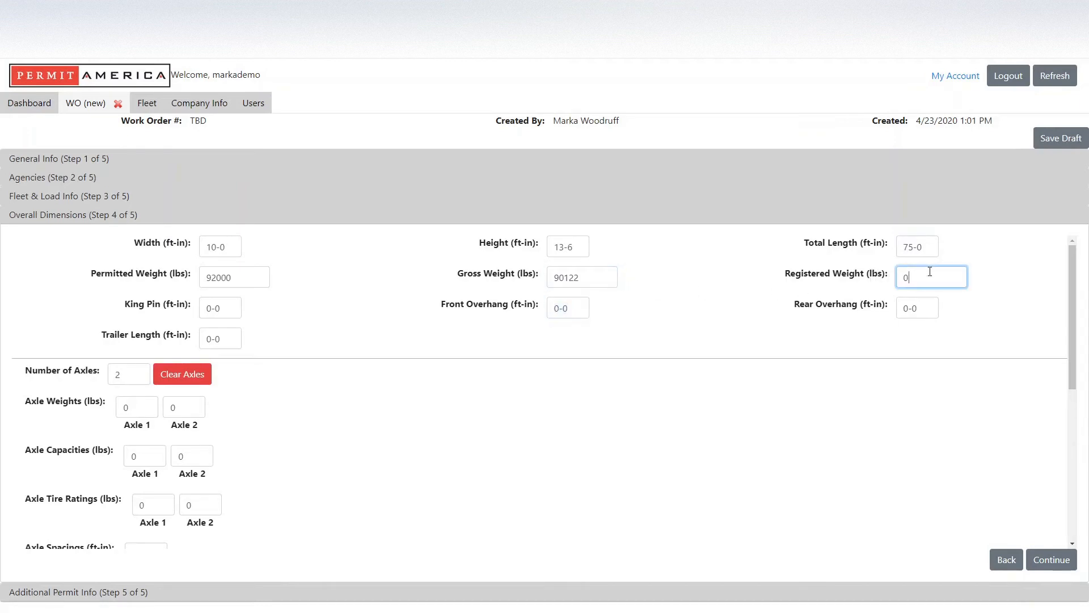
text(80000)
Set the king pin to 48-7 and the trailer length to 53-0.
click(236, 310)
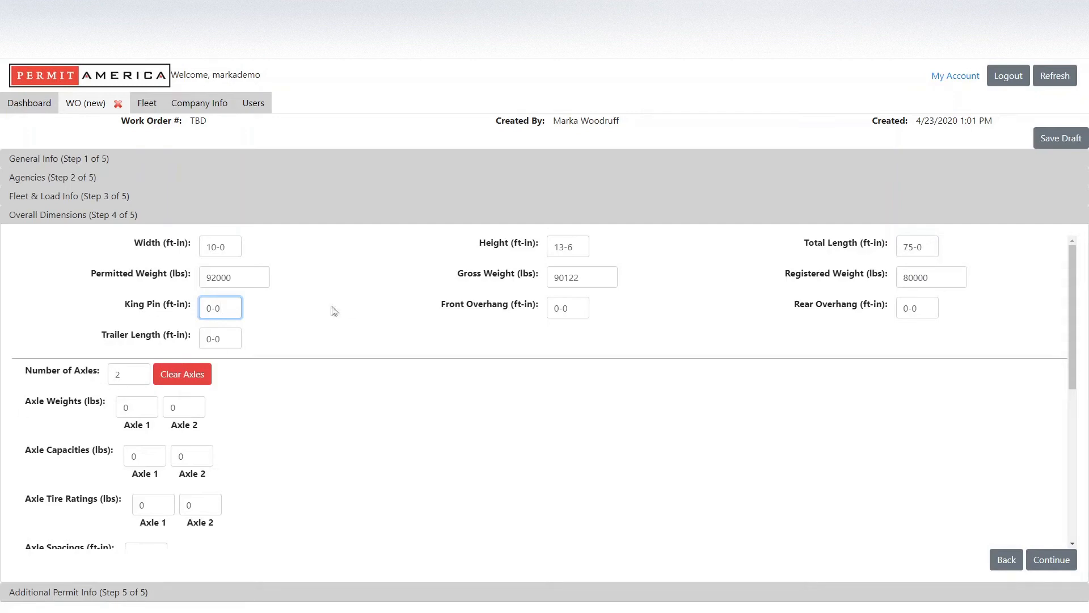
drag(230, 309, 104, 318)
text(8-7)
click(355, 322)
click(225, 342)
text(53-0)
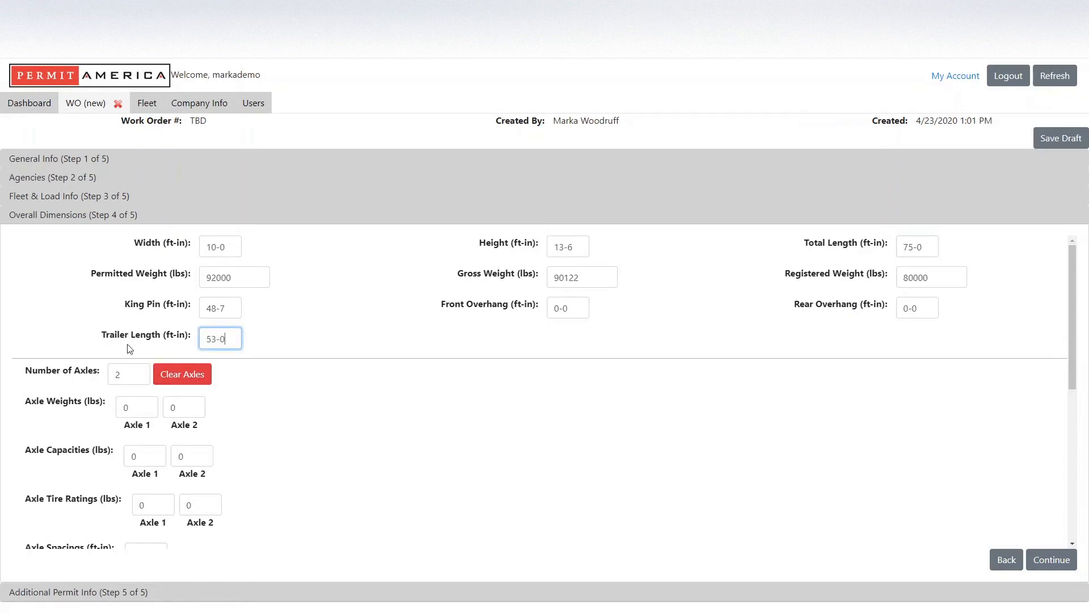
click(361, 354)
Set the number of axles to 5.
double_click(118, 376)
text(5)
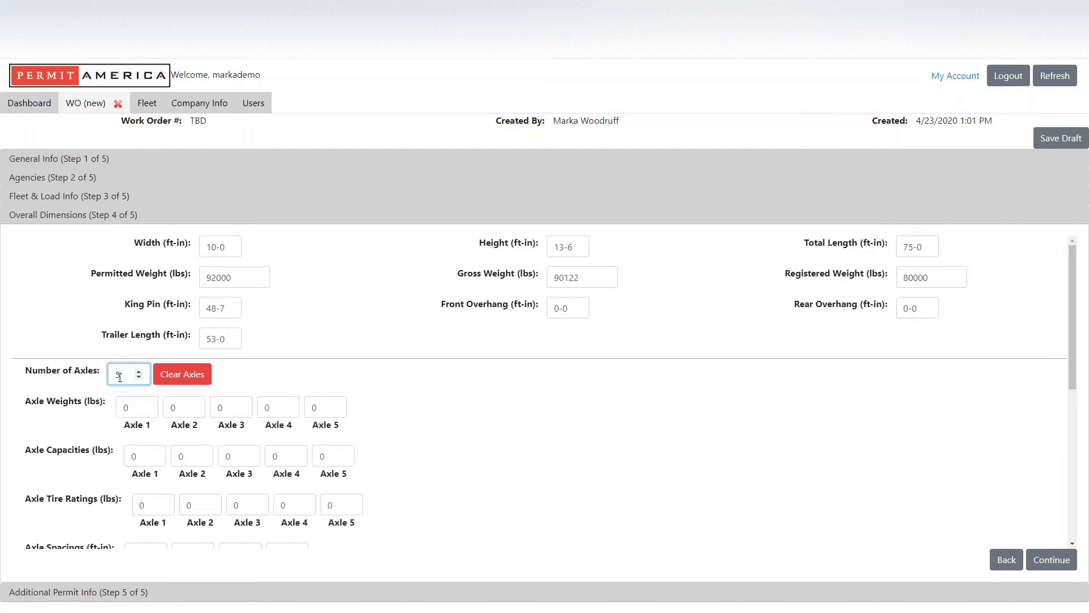
click(429, 398)
Enter axle weights 12000 for axle 1 and 20000 for axles 2 through 5.
scroll(453, 425, down, 1)
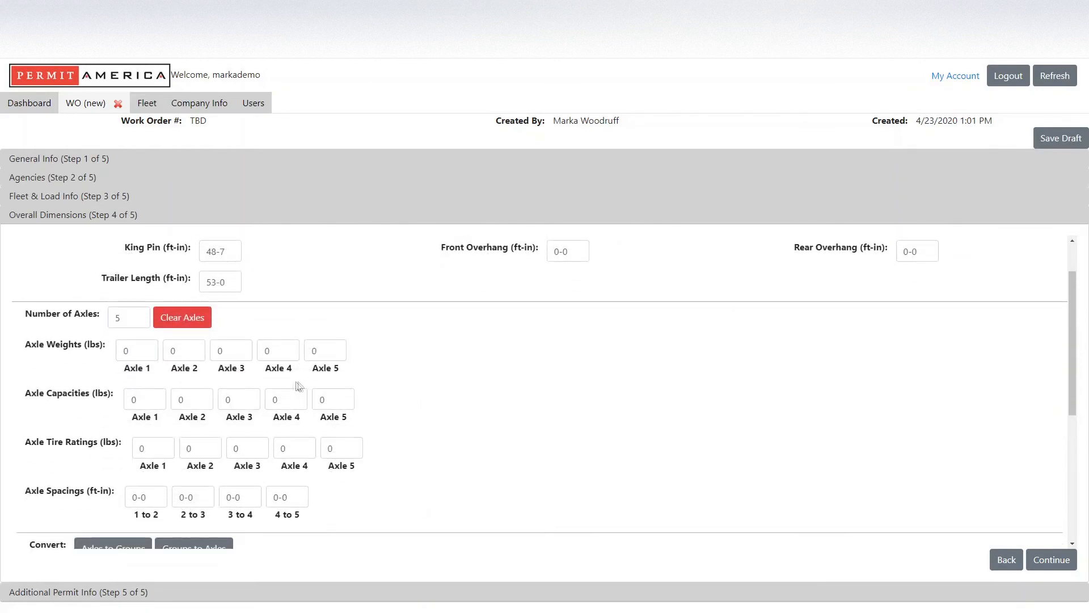
click(138, 353)
text(12000)
key(Tab)
text(20000)
key(Tab)
text(20000)
key(Tab)
text(20000)
key(Tab)
text(20000)
key(Tab)
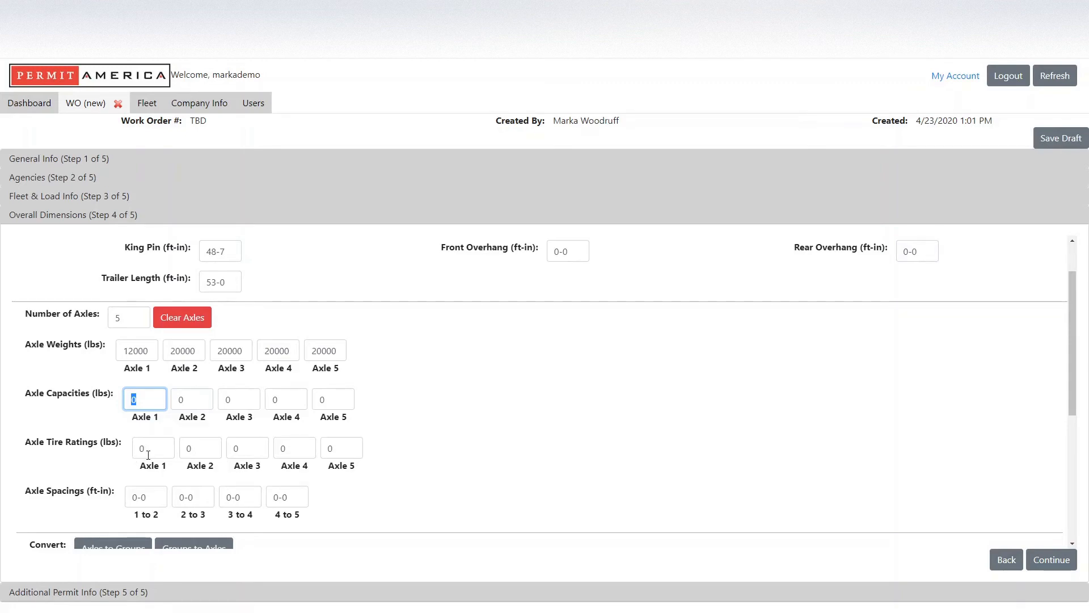
Fill the axle spacings with 17-6, 4-6, 45-0 and 4-6.
click(150, 498)
drag(150, 498, 78, 502)
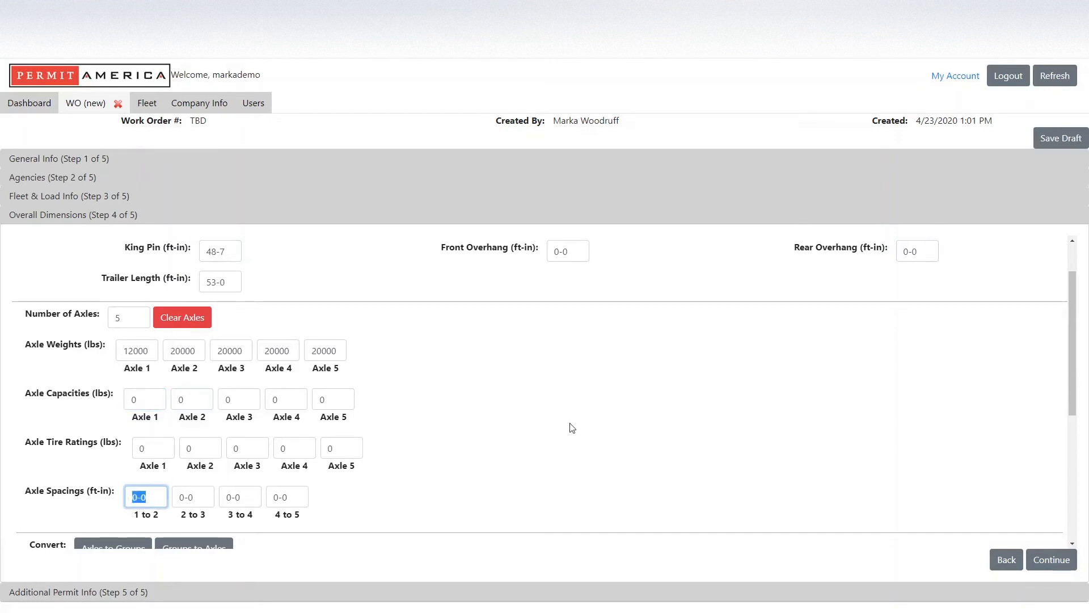
text(17-6)
key(Tab)
text(4-6)
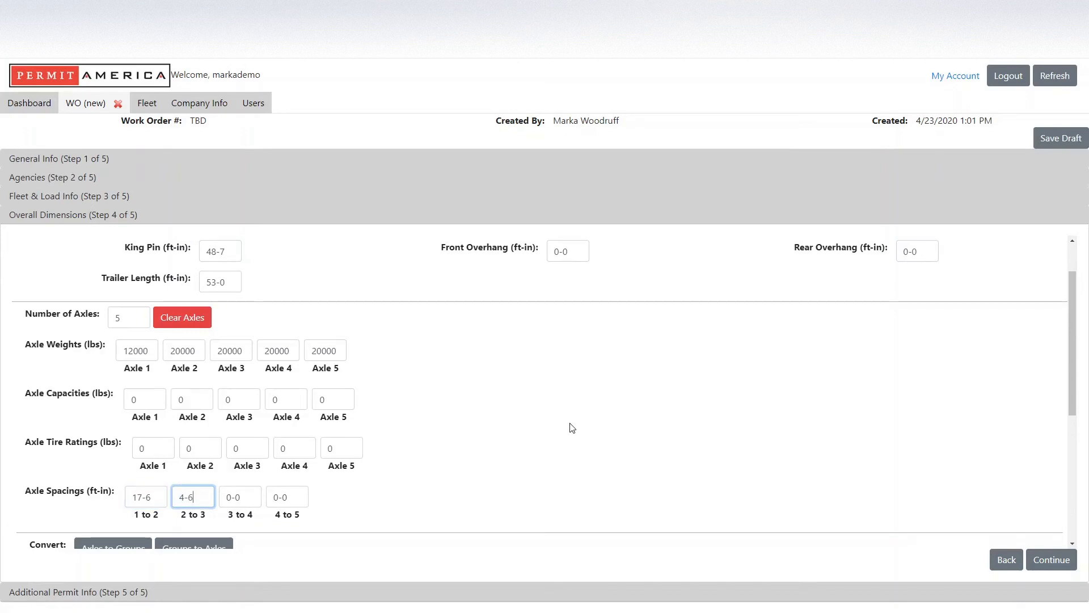
key(Tab)
text(45-0)
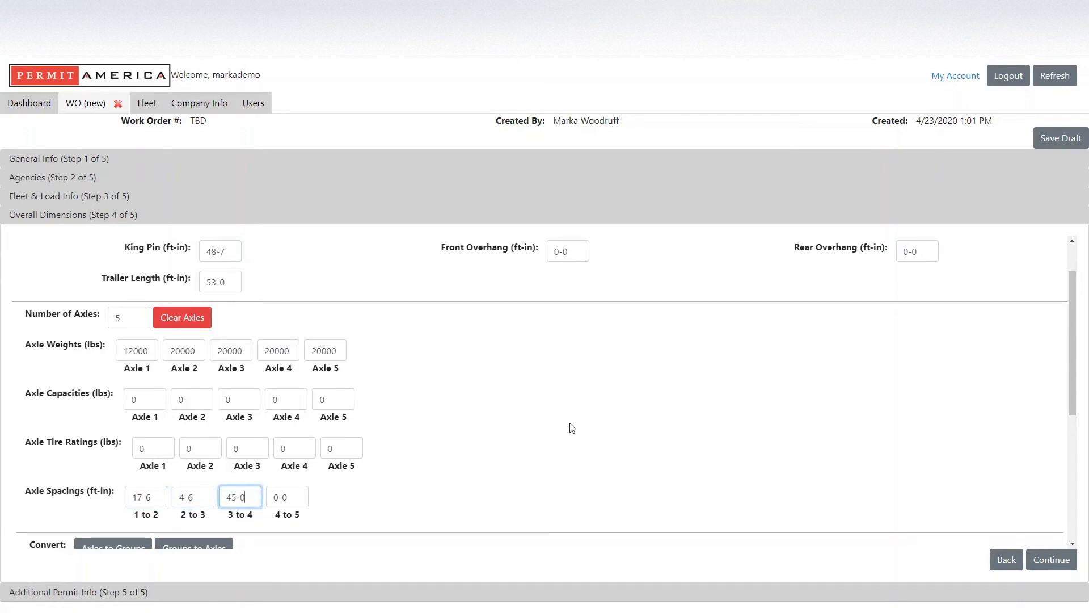
key(Tab)
text(4-6)
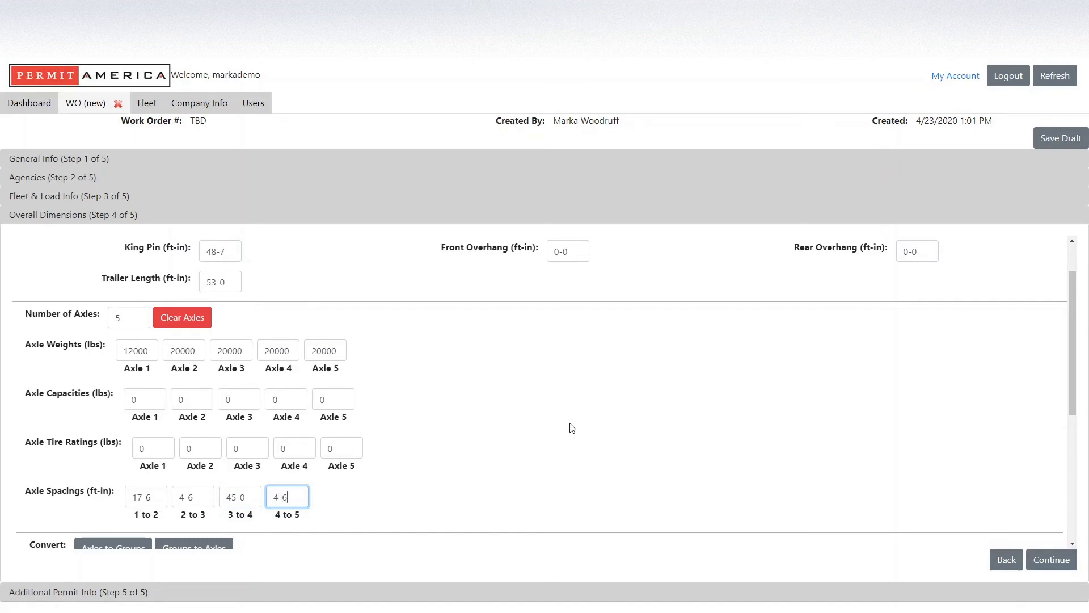
Continue past Overall Dimensions and confirm applying the new dimensions to all permits.
click(434, 503)
click(1058, 564)
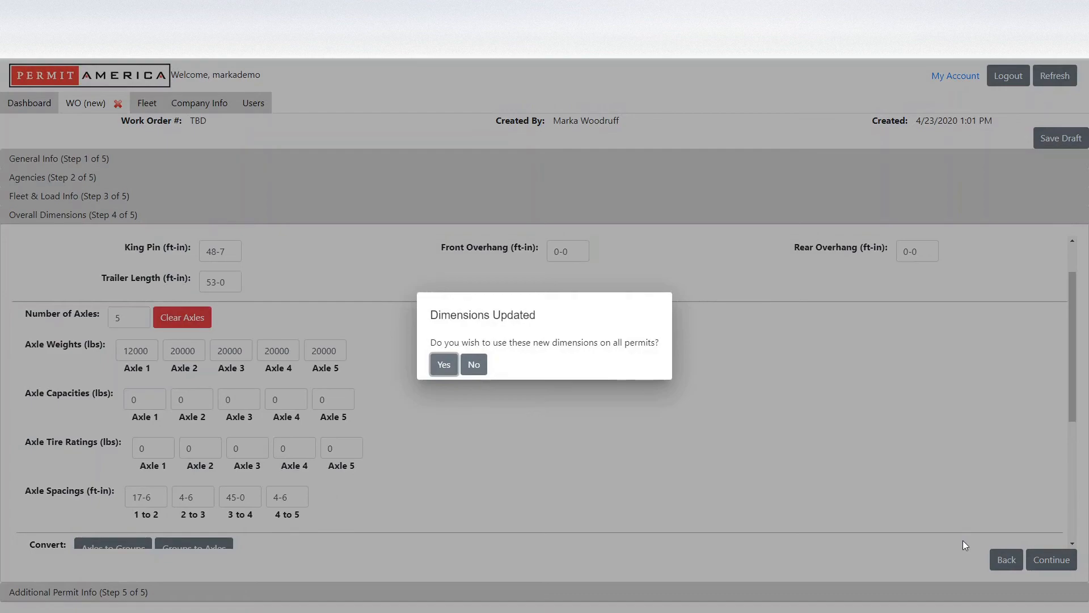
click(445, 366)
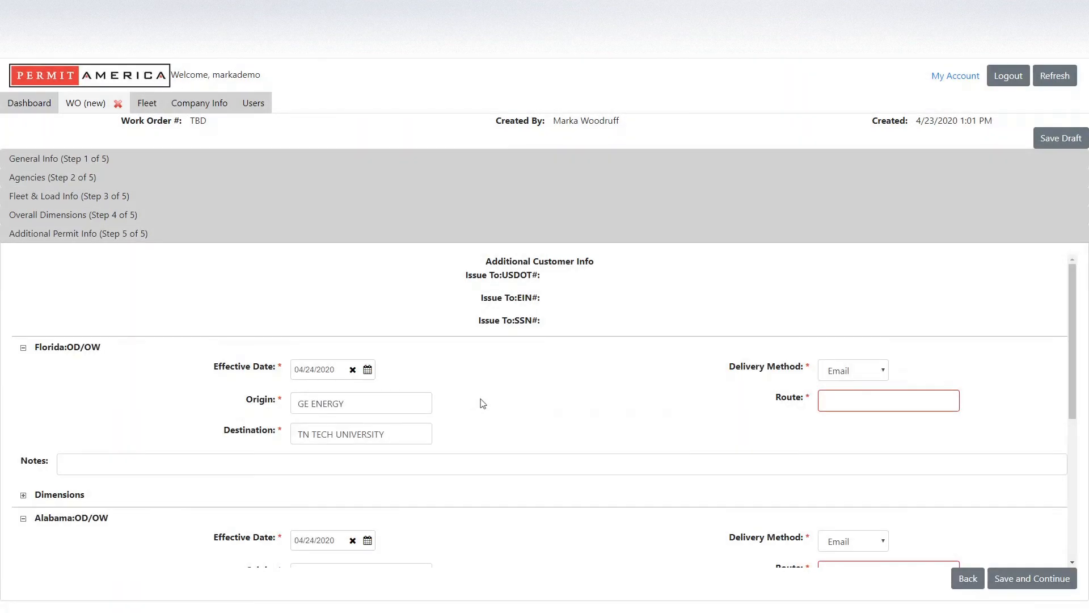
Set the Florida OD/OW origin to the Pensacola street address, destination AL LINE, route US90, I10.
scroll(493, 407, down, 1)
scroll(493, 406, up, 1)
drag(359, 404, 221, 397)
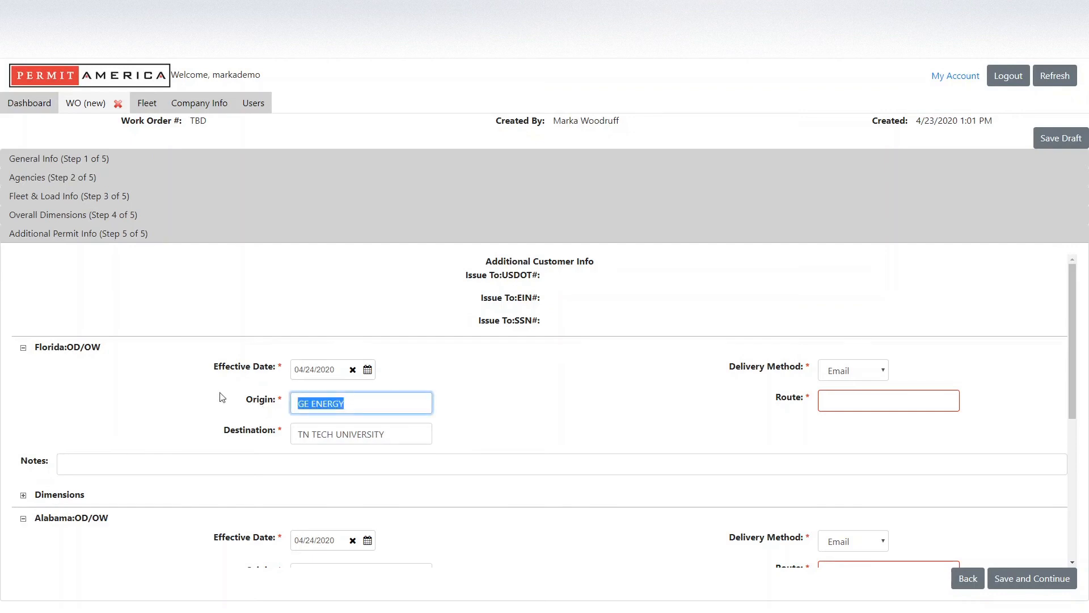
text(8301 SCENIC HWY)
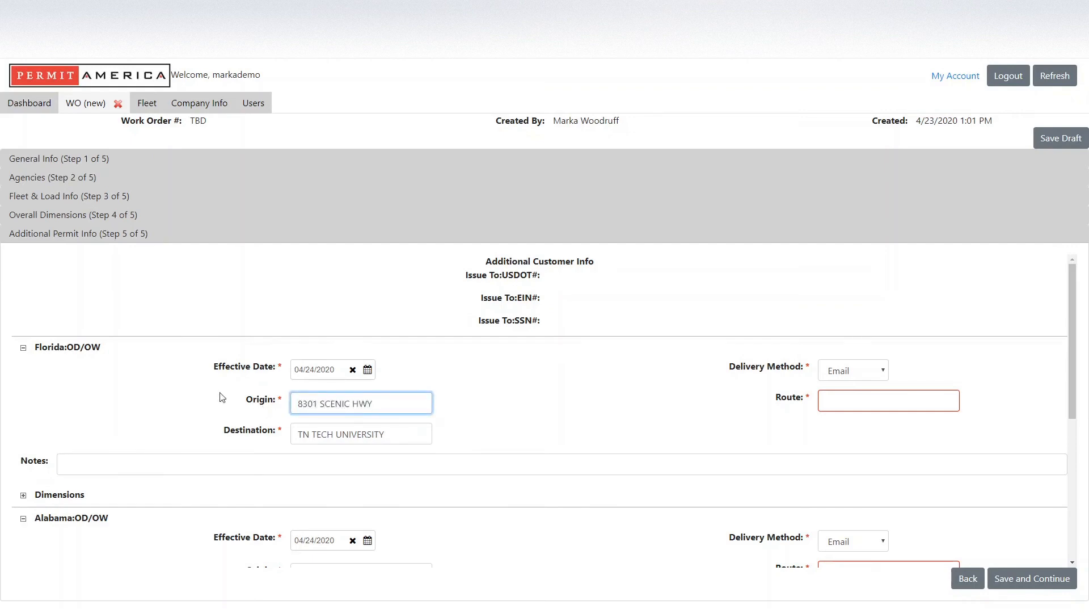
text(, PENSACOLA)
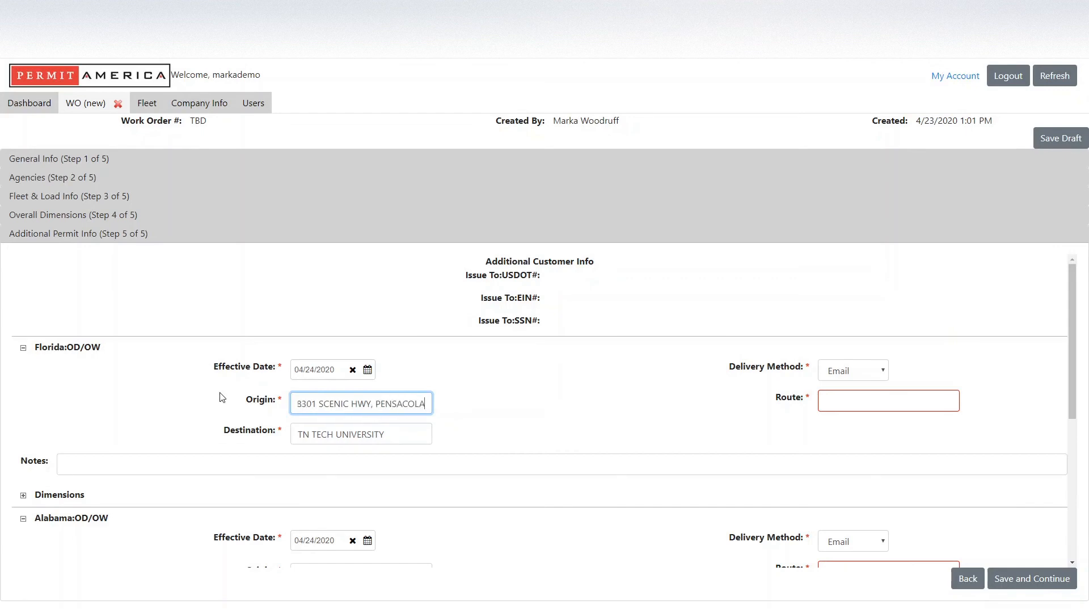
key(Tab)
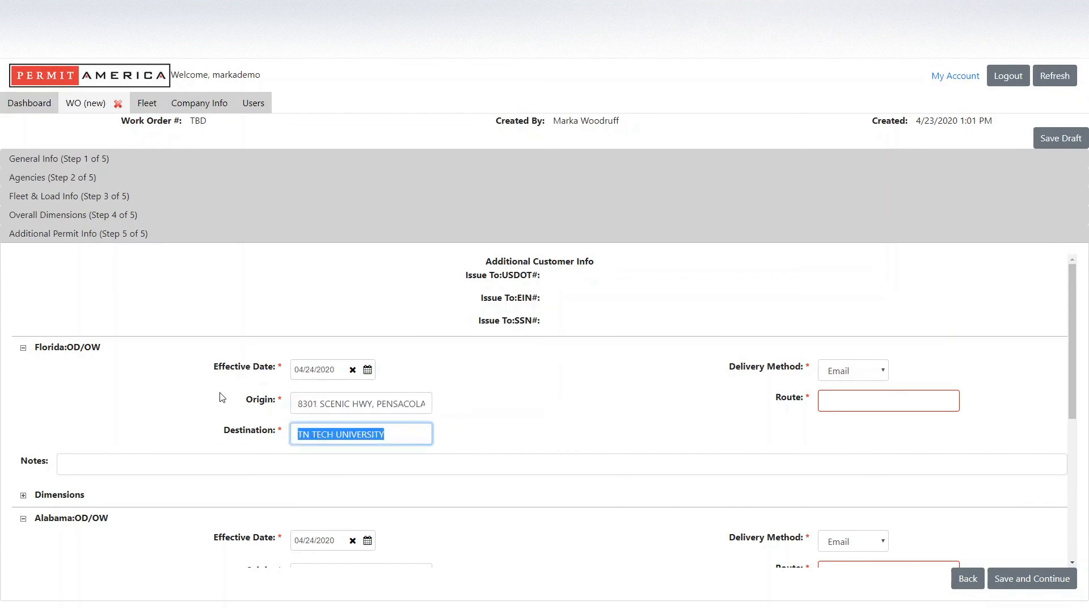
text(AL LINE)
key(Tab)
click(866, 391)
text(US)
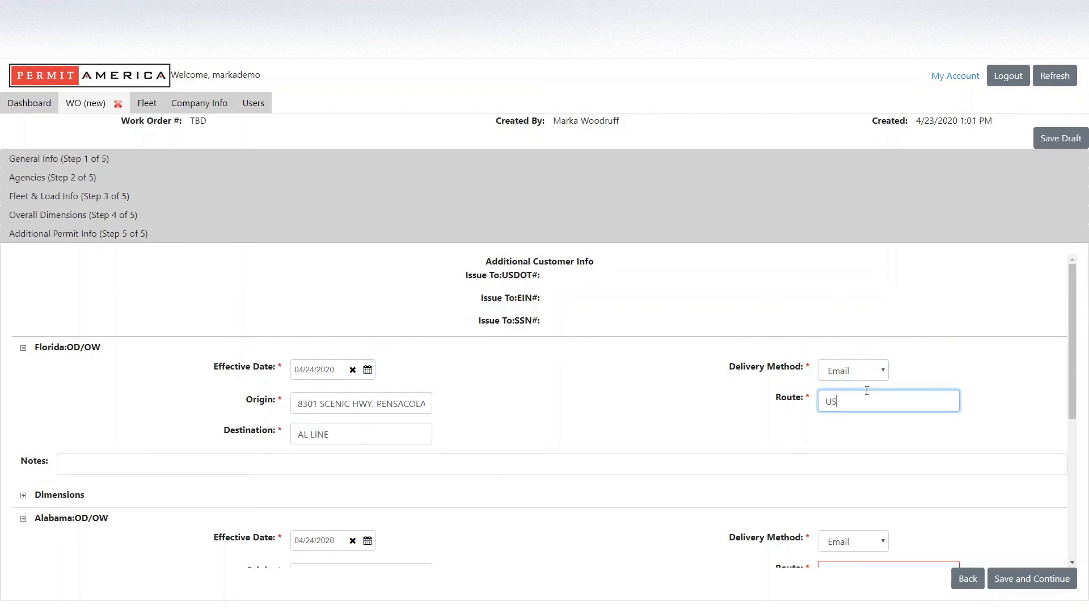
text(90, I10)
click(607, 404)
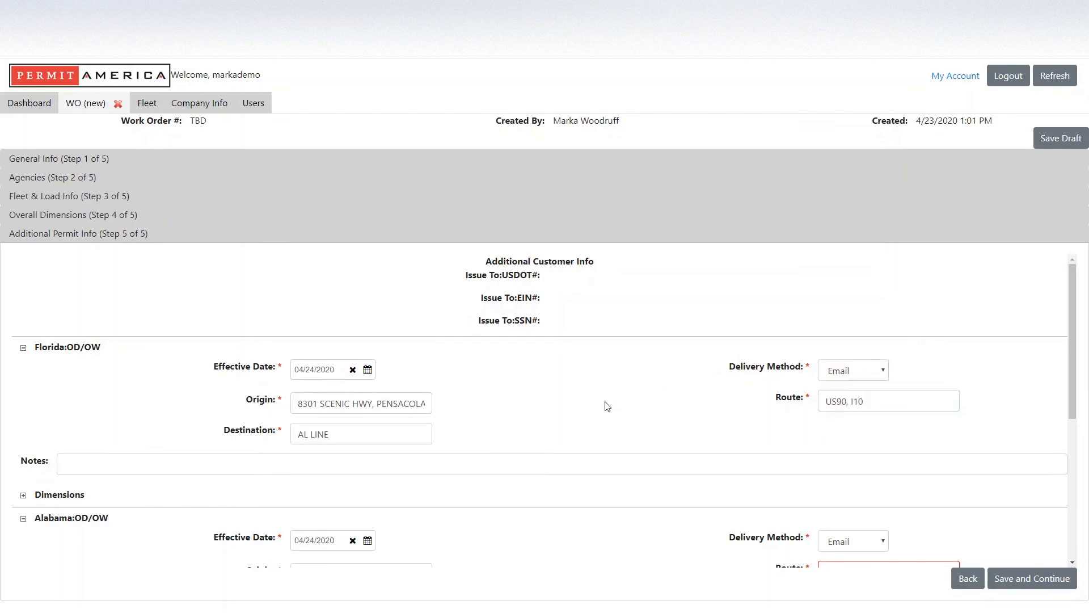
Set the Alabama OD/OW origin to FL LINE, destination TN LINE and route I10, I65.
scroll(610, 408, down, 1)
scroll(611, 408, down, 3)
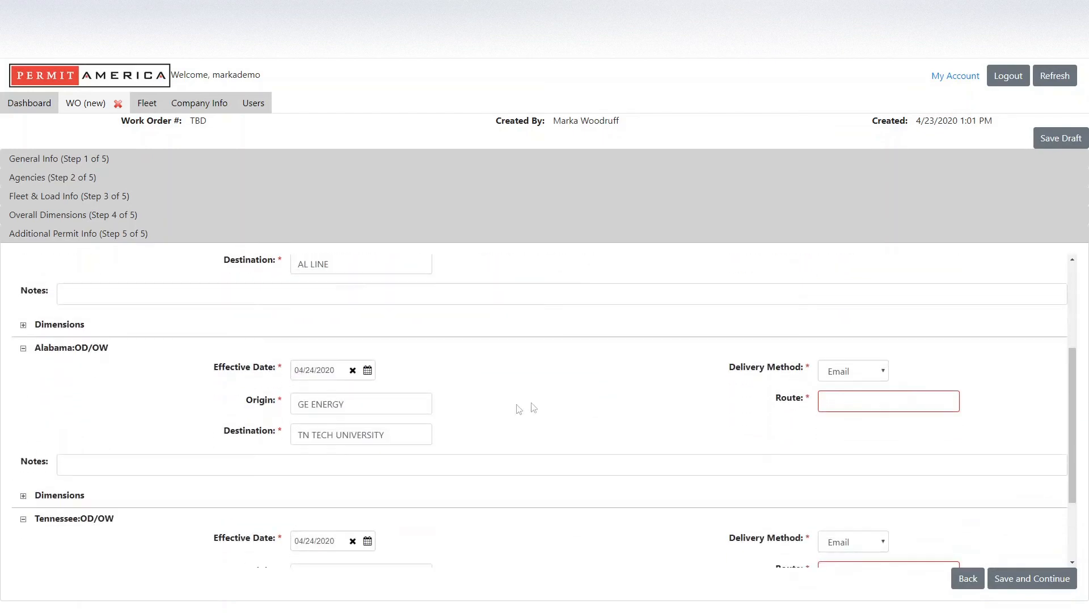
drag(371, 406, 237, 409)
text(FL LI)
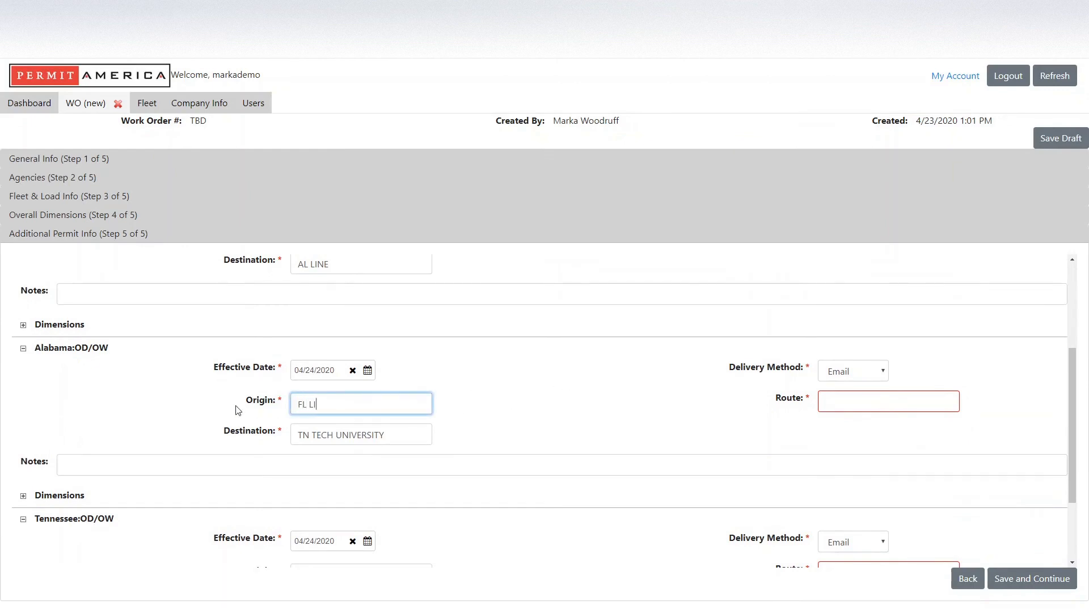
text(NE)
key(Tab)
text(TN)
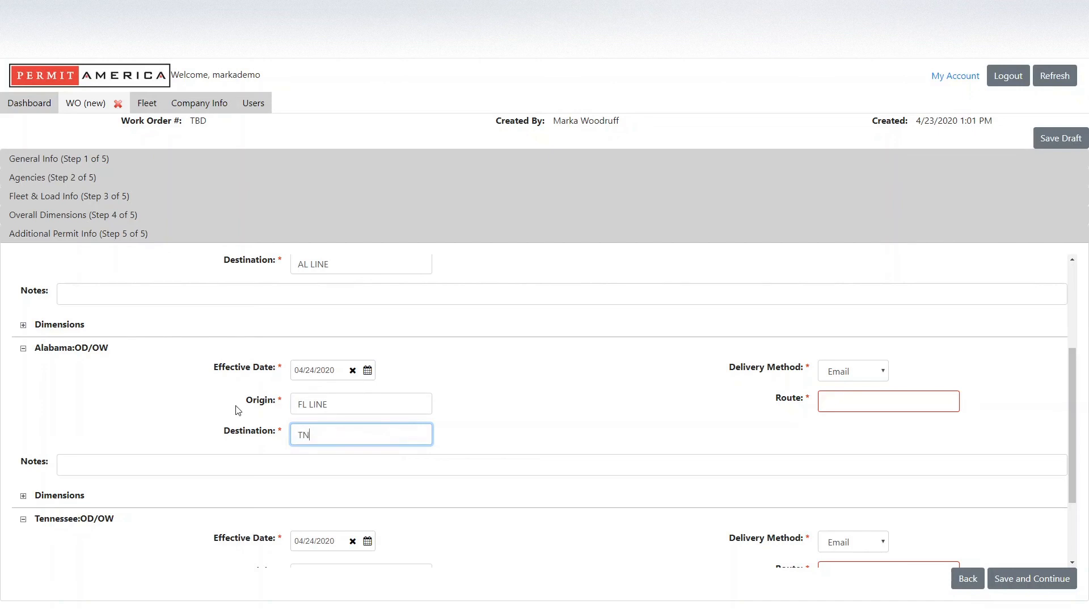
text( LINE)
key(Tab)
key(Tab)
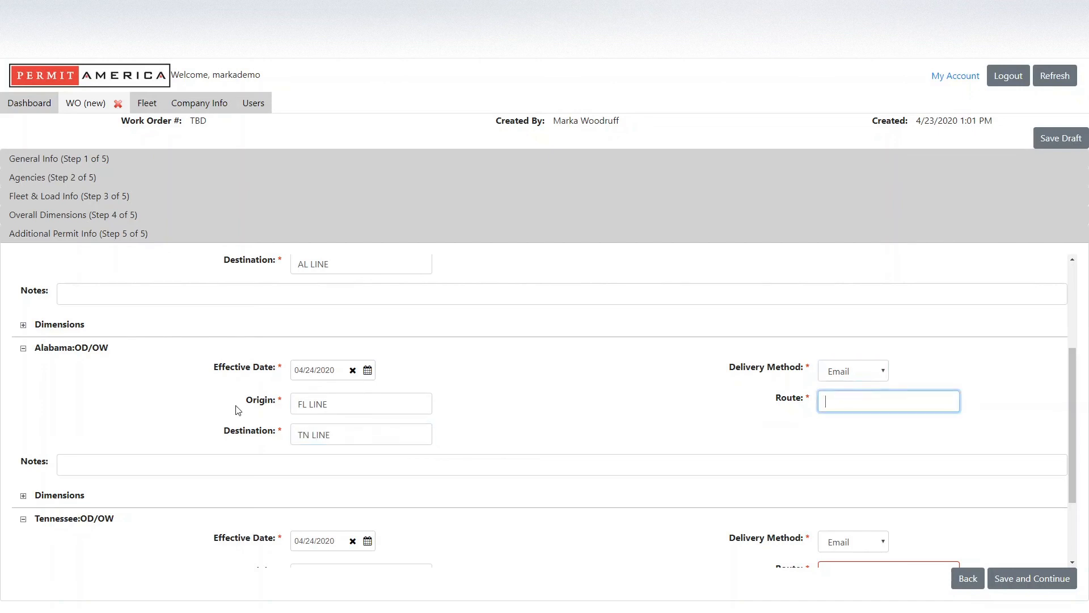
text(I10, I65)
Edit the Tennessee permit dimensions, changing King Pin to 52-1, and apply them.
scroll(305, 438, down, 2)
click(23, 555)
scroll(145, 483, down, 2)
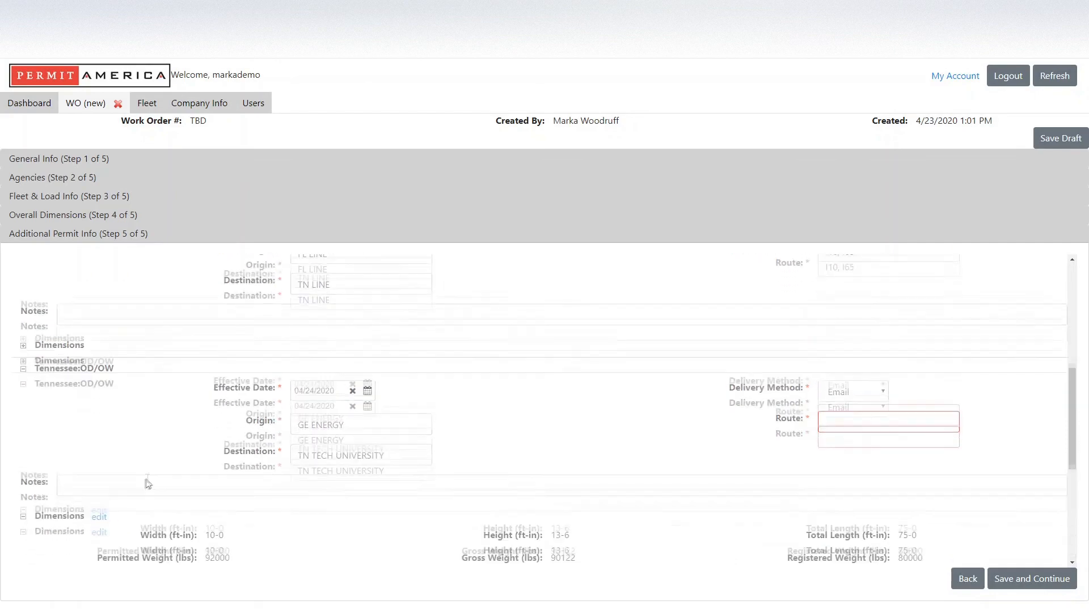
click(99, 441)
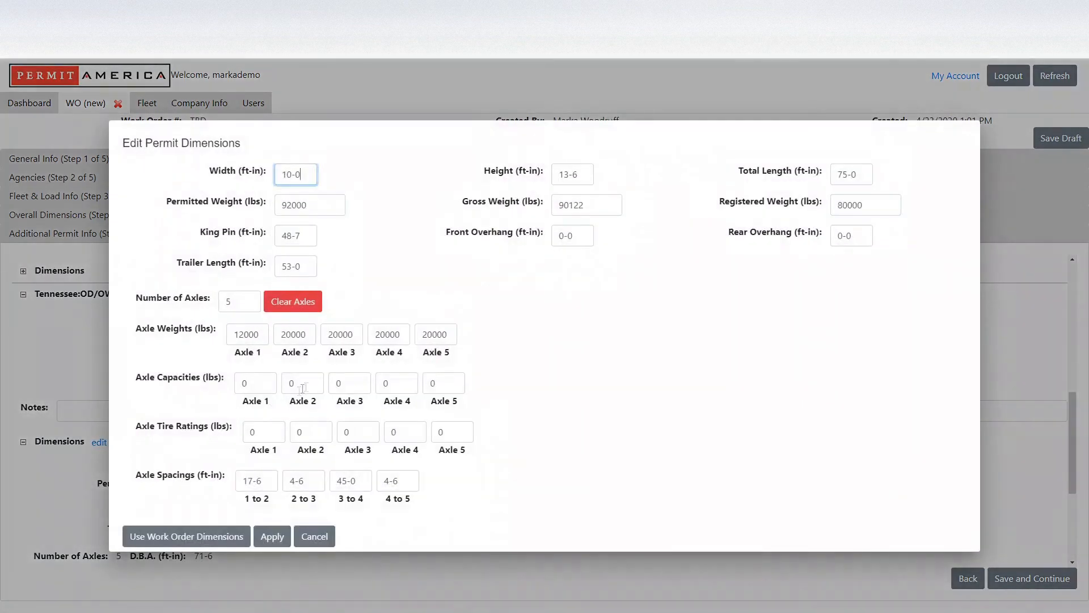
click(309, 237)
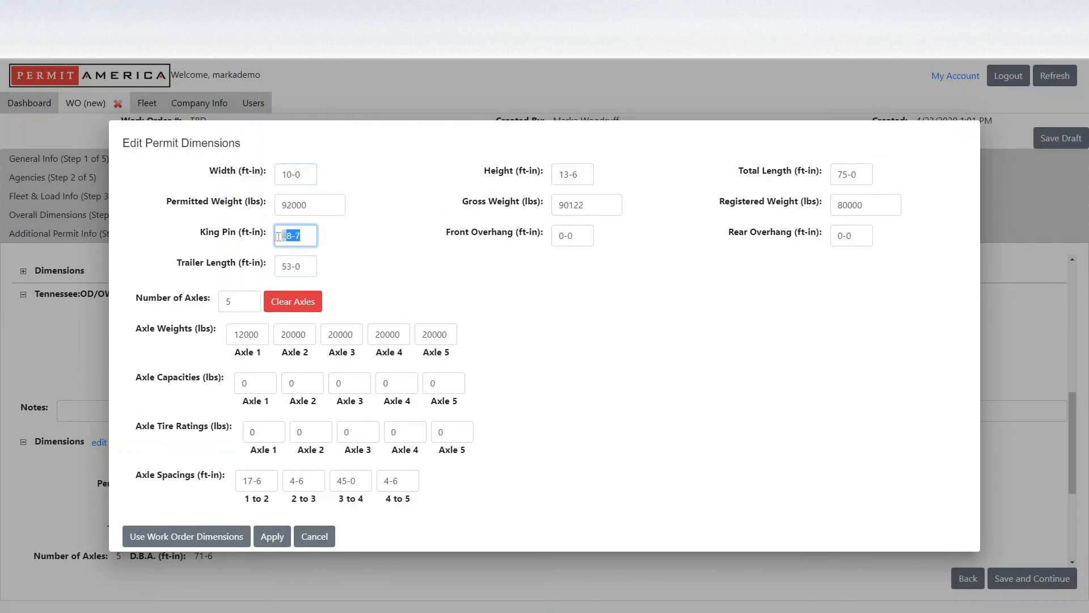
text(53--)
key(BackSpace)
key(BackSpace)
text(2-1)
click(287, 535)
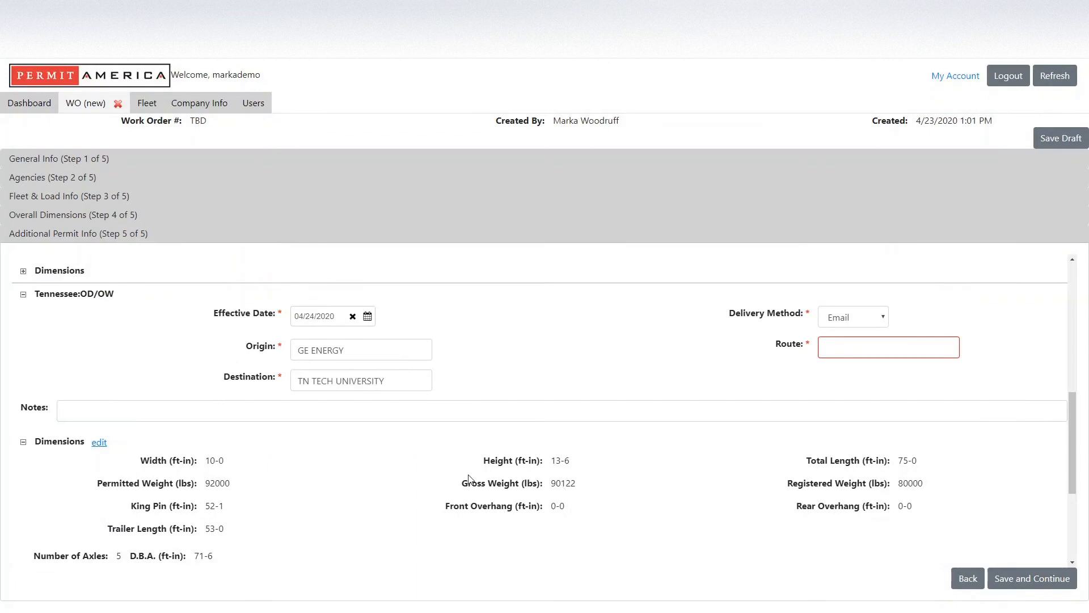
Set Tennessee origin AL LINE, destination the Cookeville address, and paste the route starting I65, I840, I40.
click(24, 442)
triple_click(353, 460)
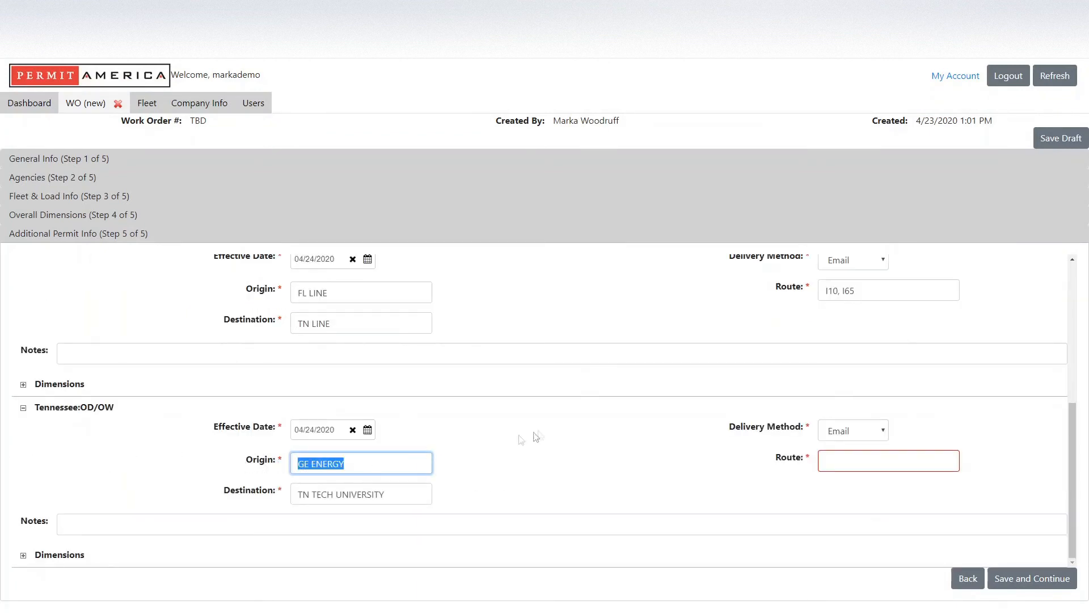
text(AL LINE)
key(Tab)
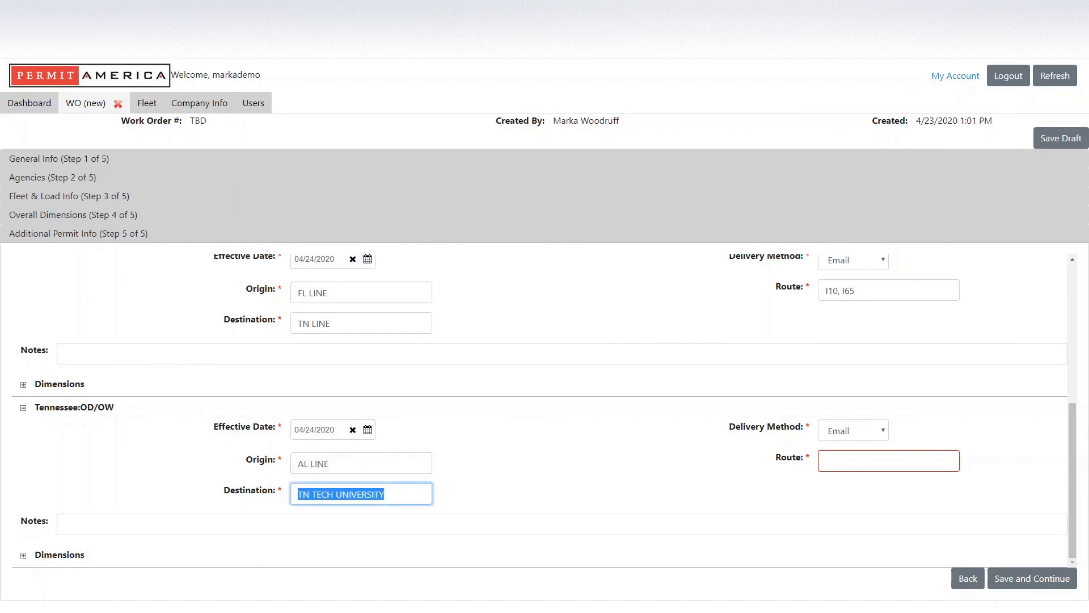
text(1 )
text(WILLIAM L )
text(JONES DR, )
text(COOKEVILLE)
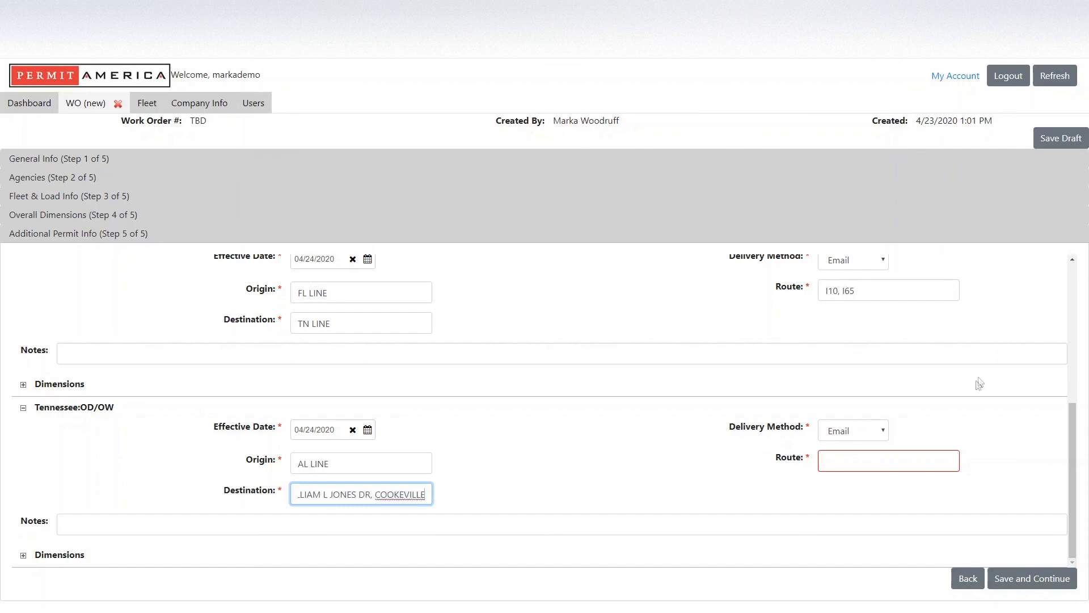
click(863, 461)
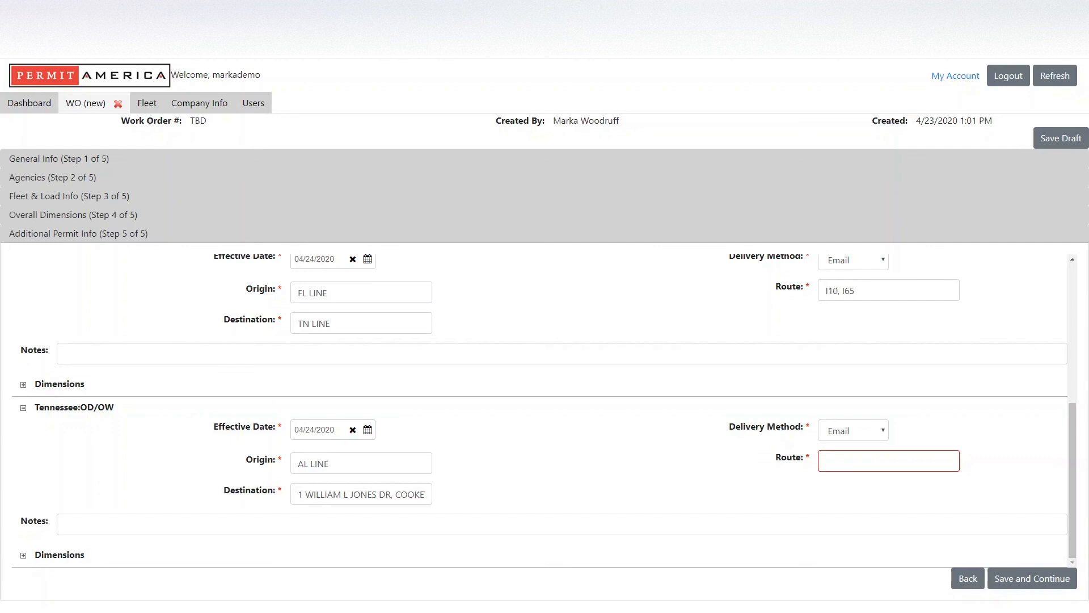
click(819, 460)
key(ctrl+v)
click(1044, 447)
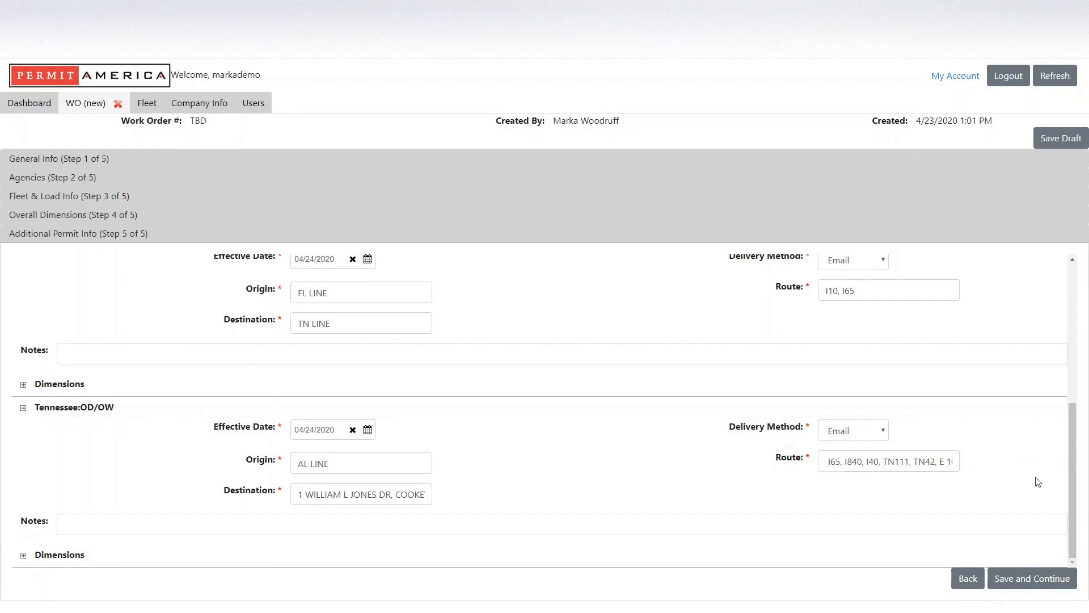
Save and continue, decline the submission prompt, then save the work order as a draft.
click(1028, 587)
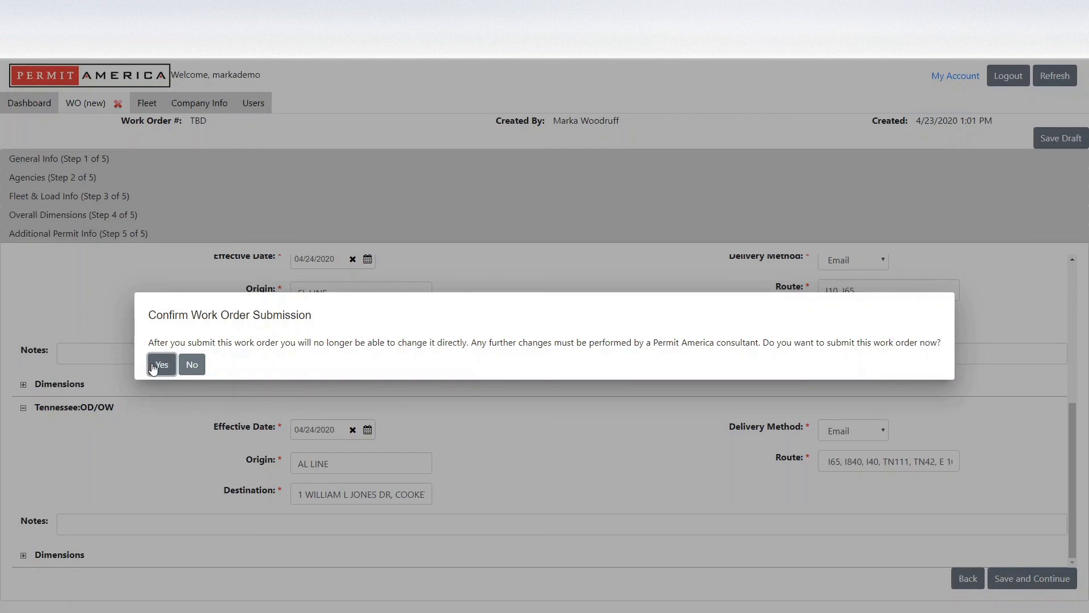
click(192, 365)
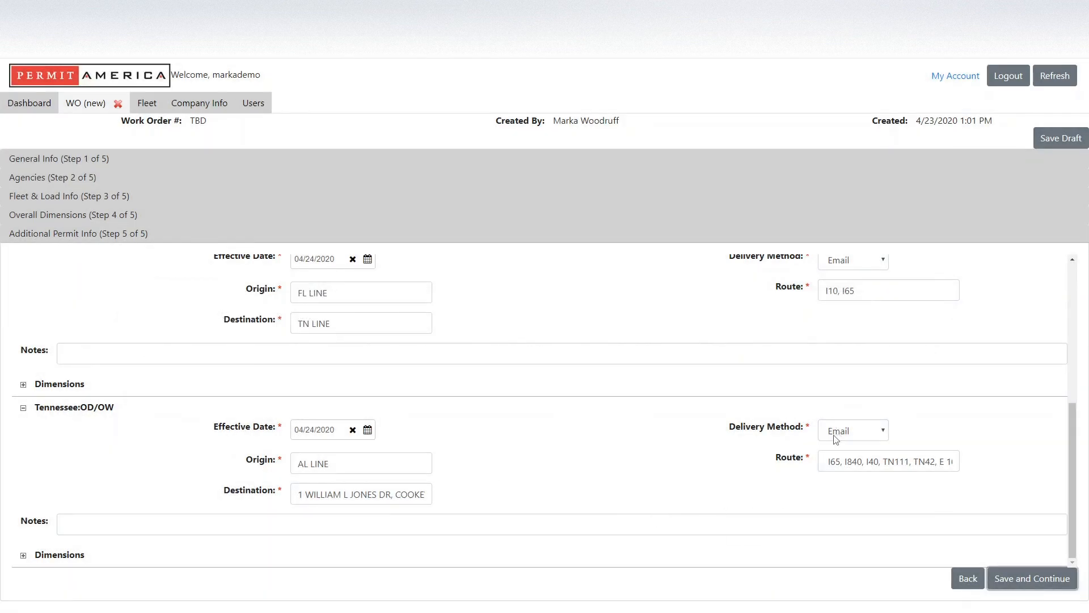
click(1044, 140)
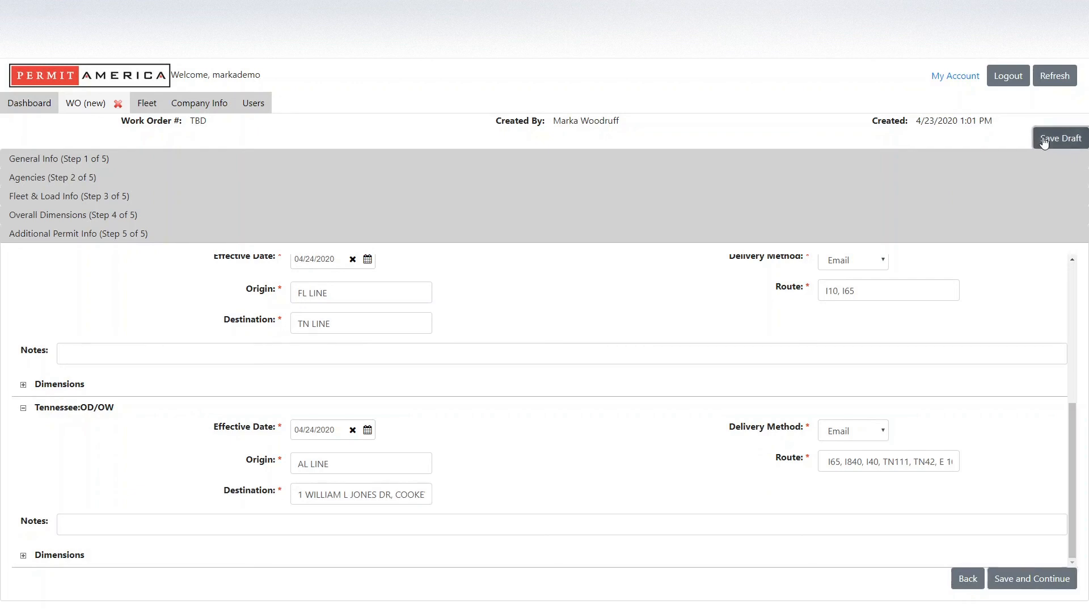